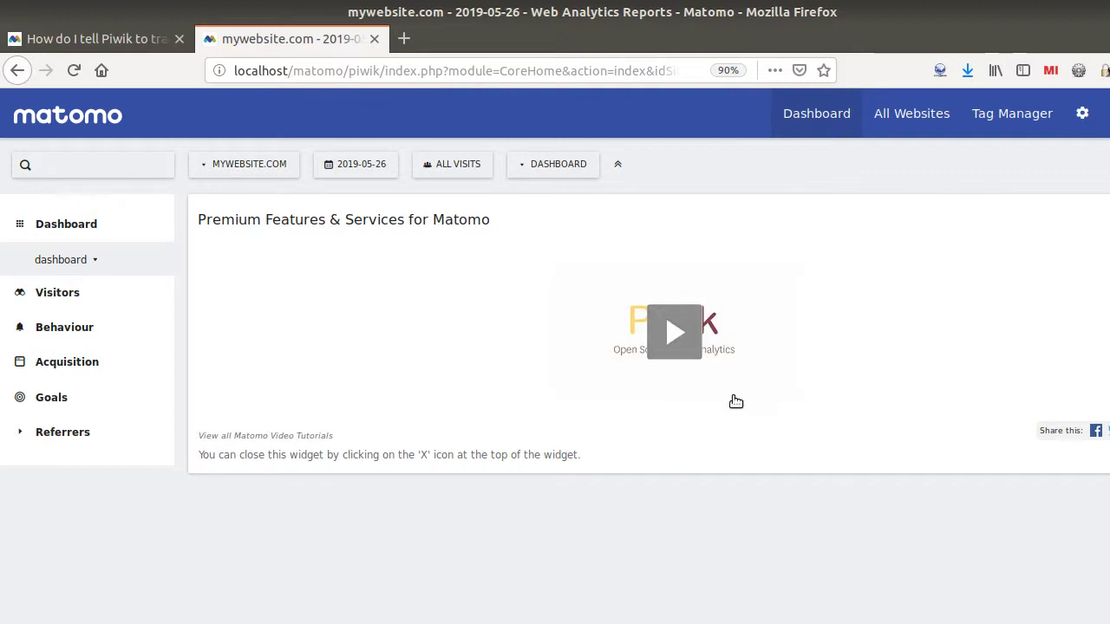
- Switch to the Firefox tab with the FAQ on tracking unique visitors by Visitor ID cookie
left_click(120, 51)
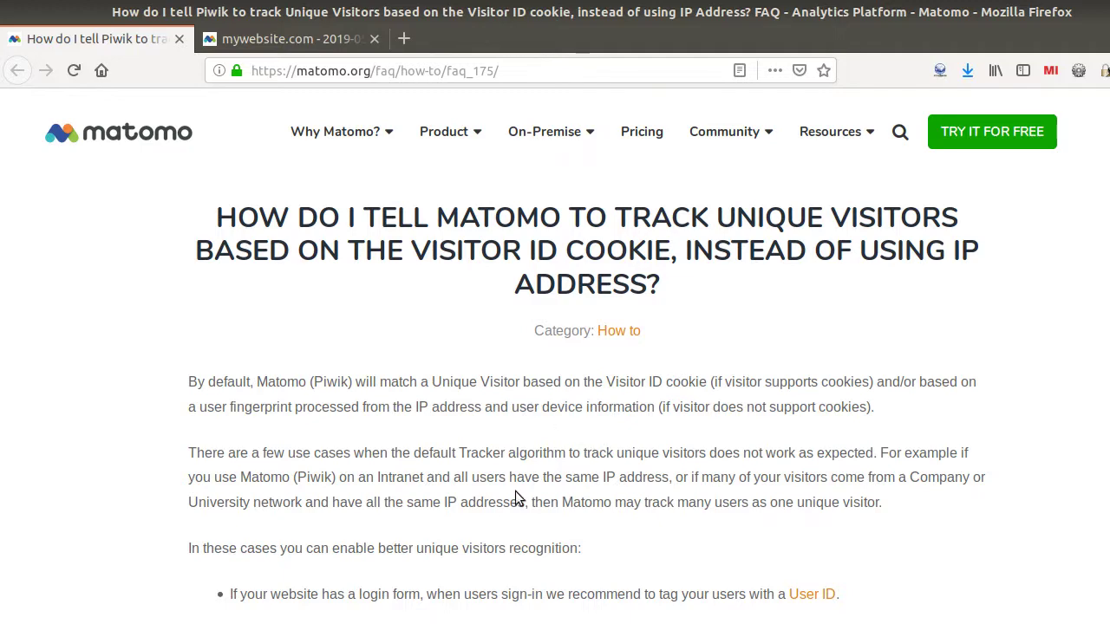
- Review the FAQ's [Tracker] trust_visitors_cookies = 1 example, then return to the mywebsite.com Matomo tab
scroll(521, 485, "down", 5)
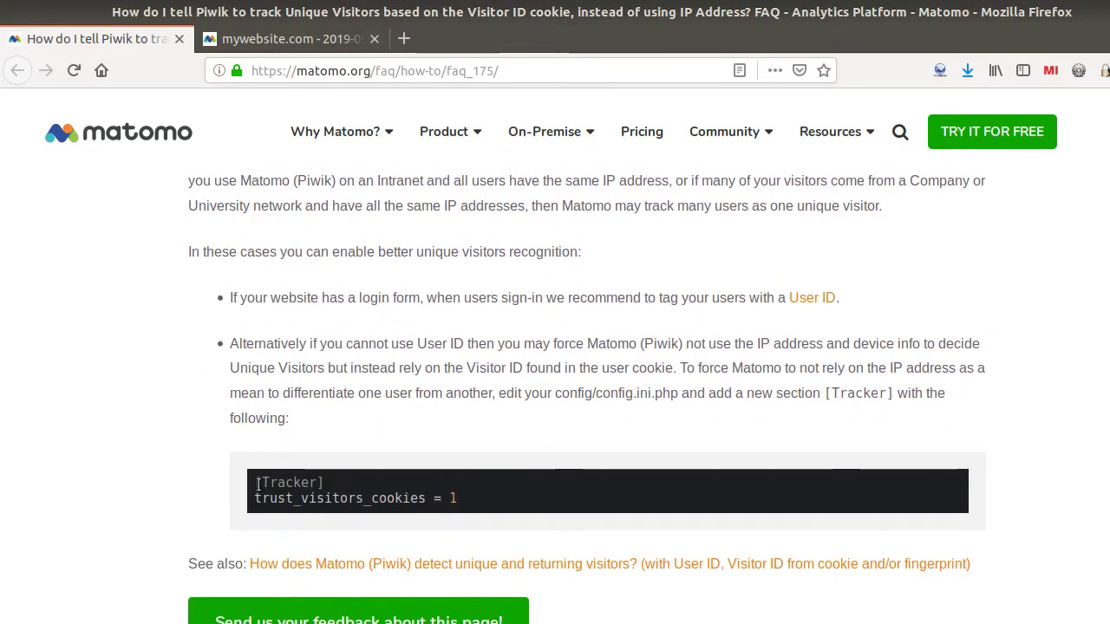
left_click_drag(256, 483, 323, 482)
left_click(438, 515)
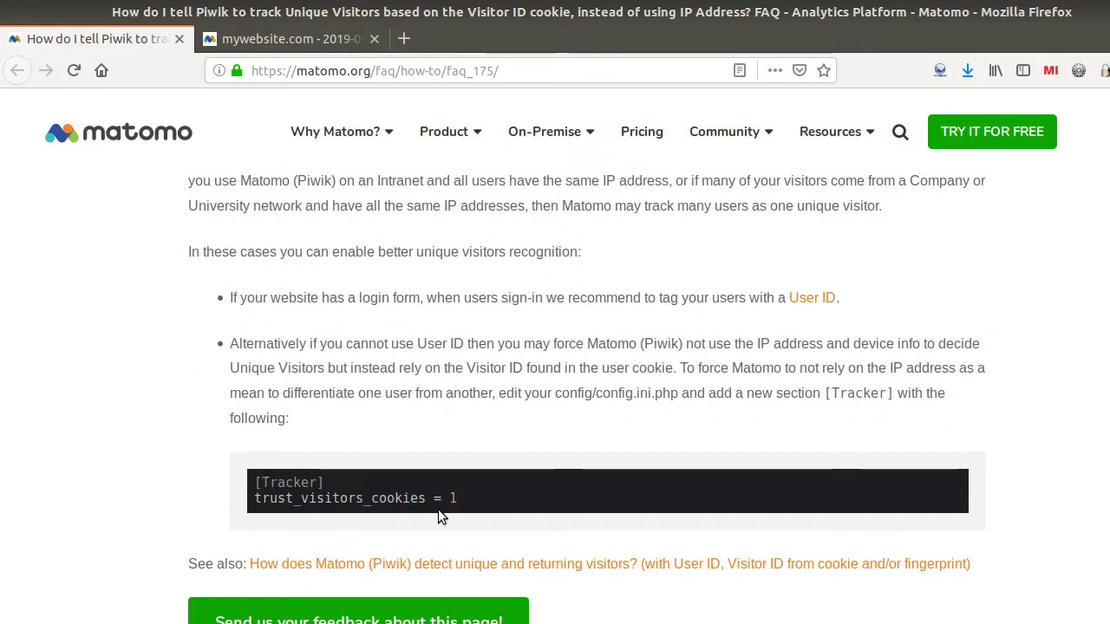
scroll(466, 496, "up", 3)
scroll(460, 478, "down", 4)
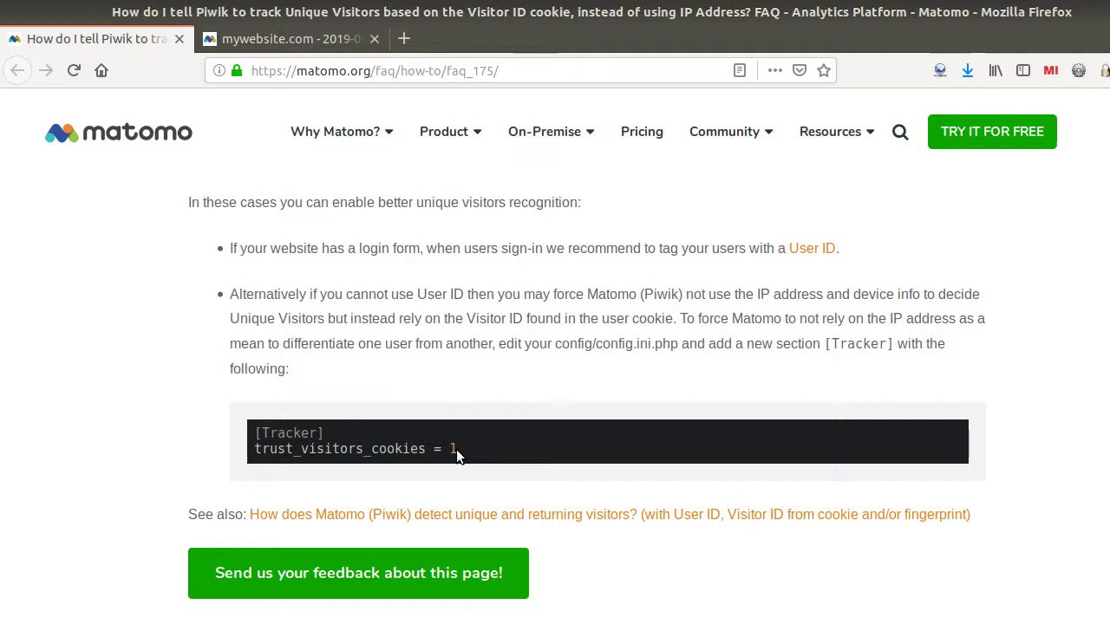
left_click_drag(456, 449, 259, 448)
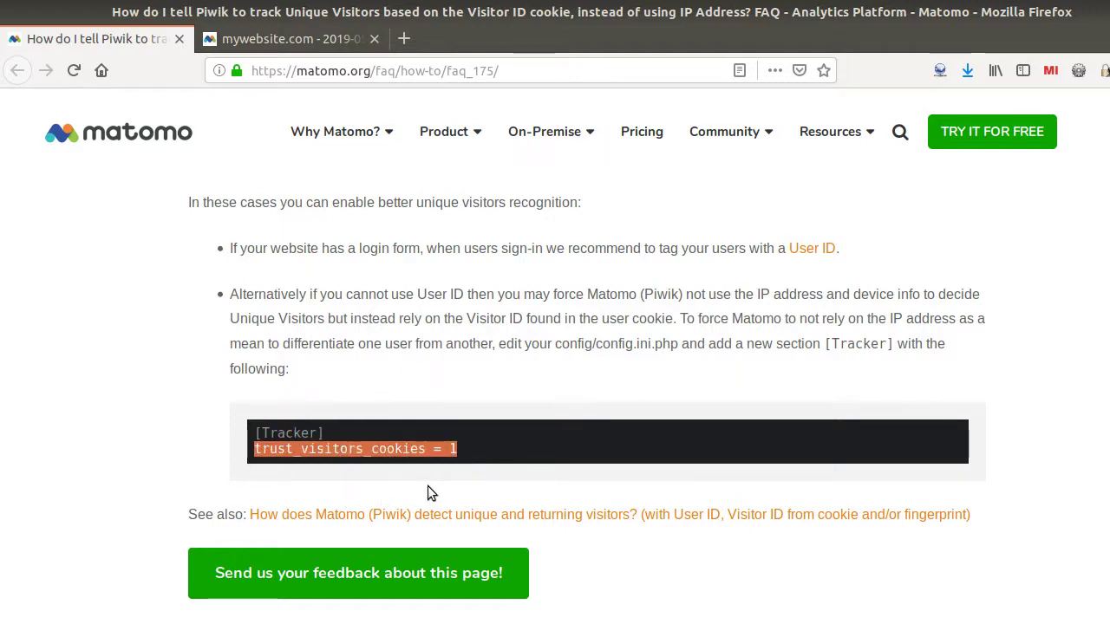
left_click(329, 45)
- Go to the administration area and its Diagnostic > Config file page
left_click(1081, 115)
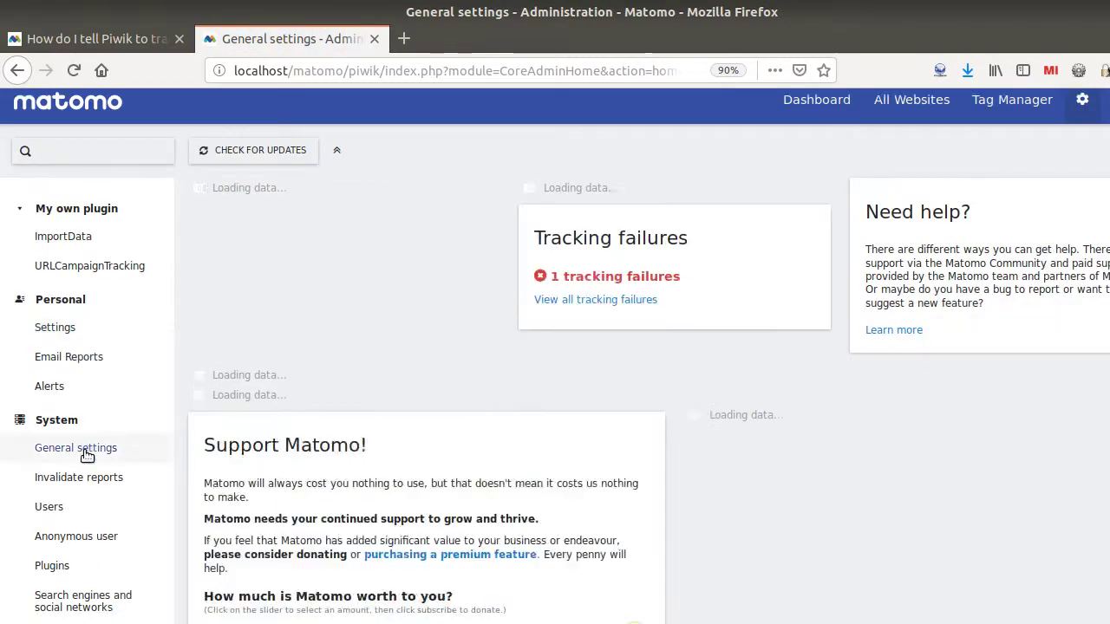
scroll(104, 438, "down", 10)
scroll(104, 433, "down", 5)
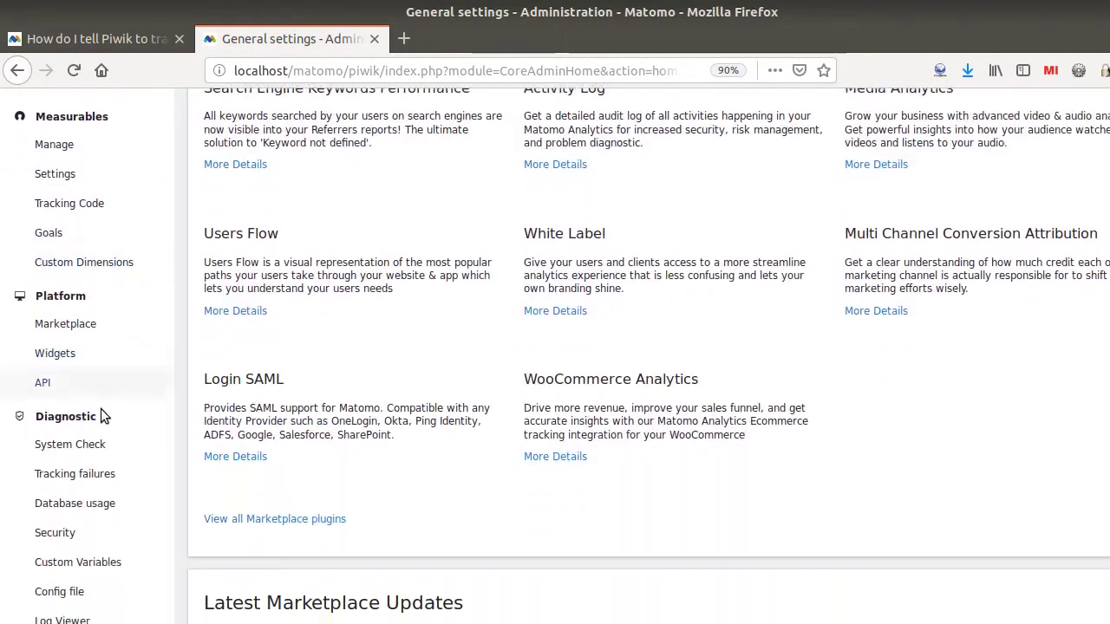
scroll(78, 407, "down", 1)
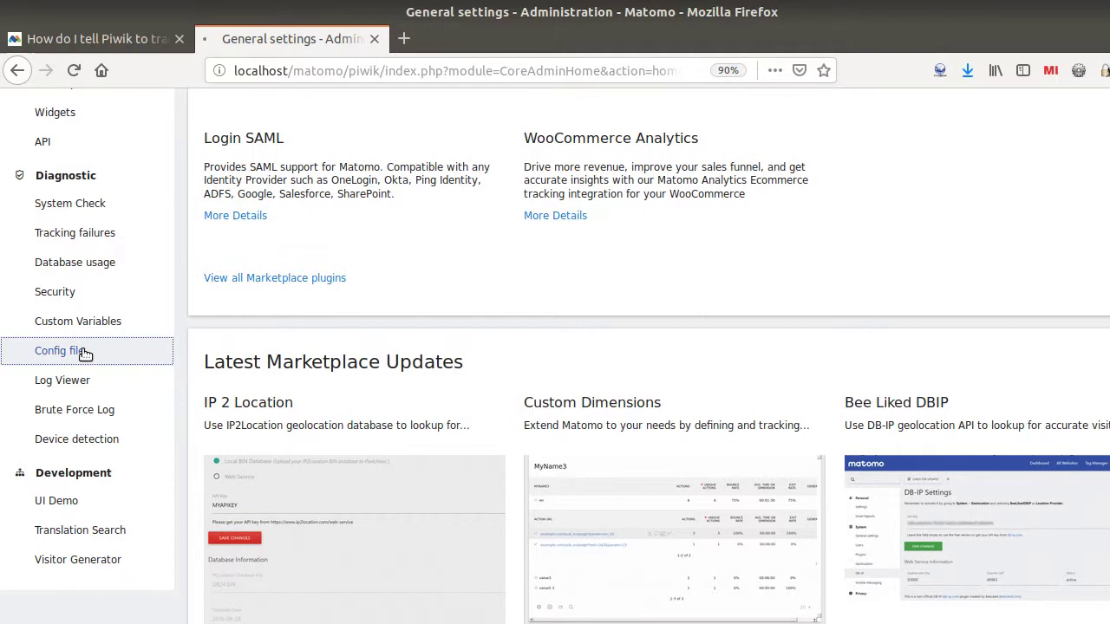
left_click(81, 353)
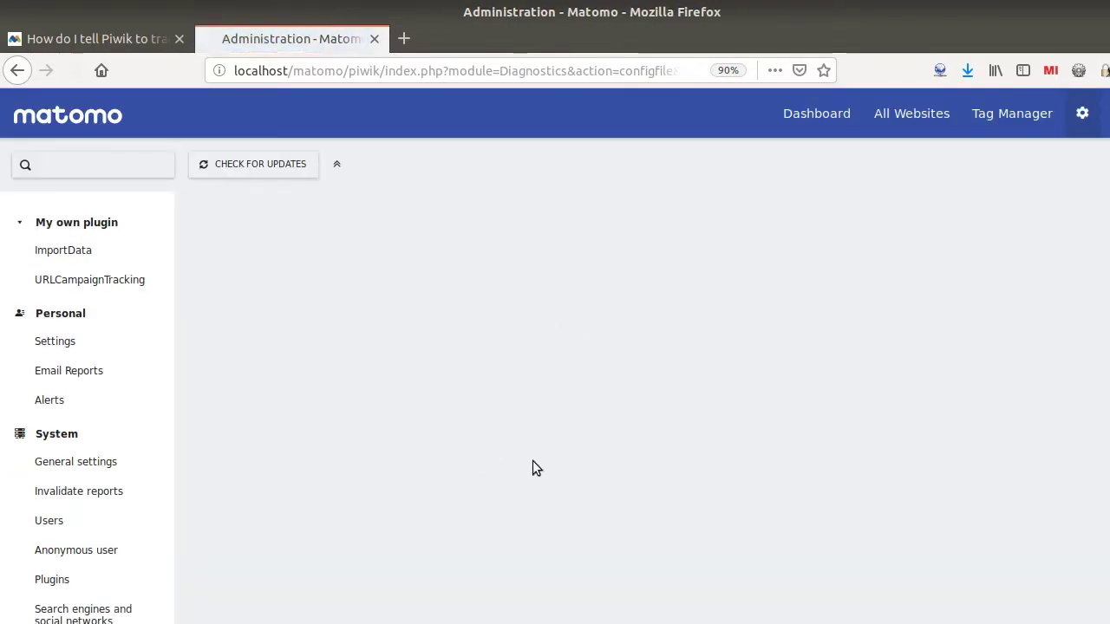
- Browse the listed configuration sections, noting the chained cache backend value
scroll(544, 364, "down", 10)
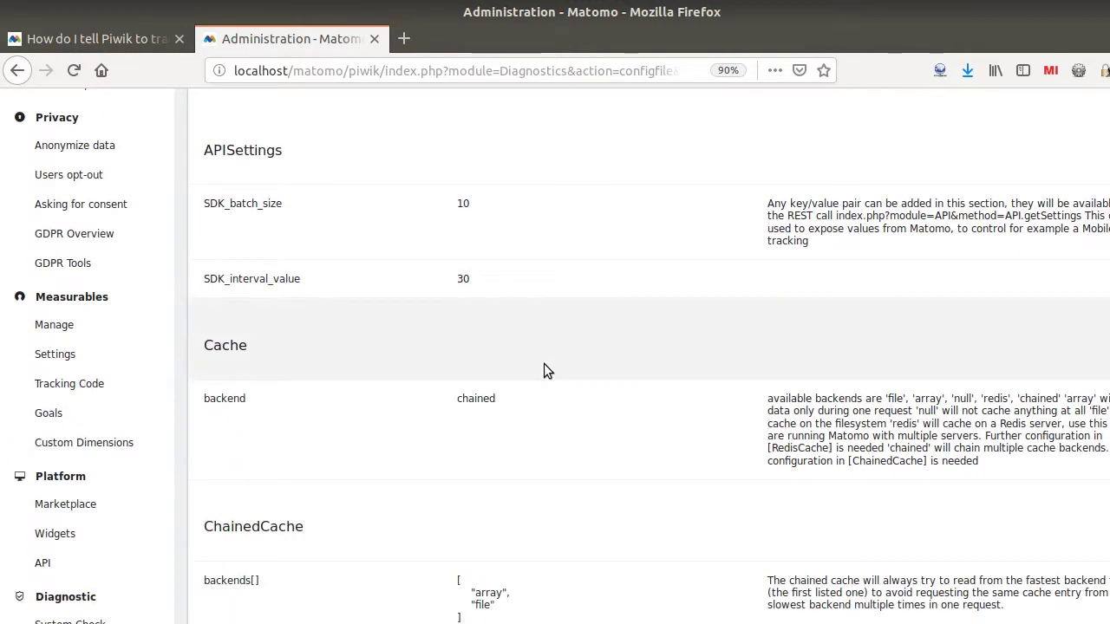
left_click_drag(450, 151, 498, 177)
left_click(498, 177)
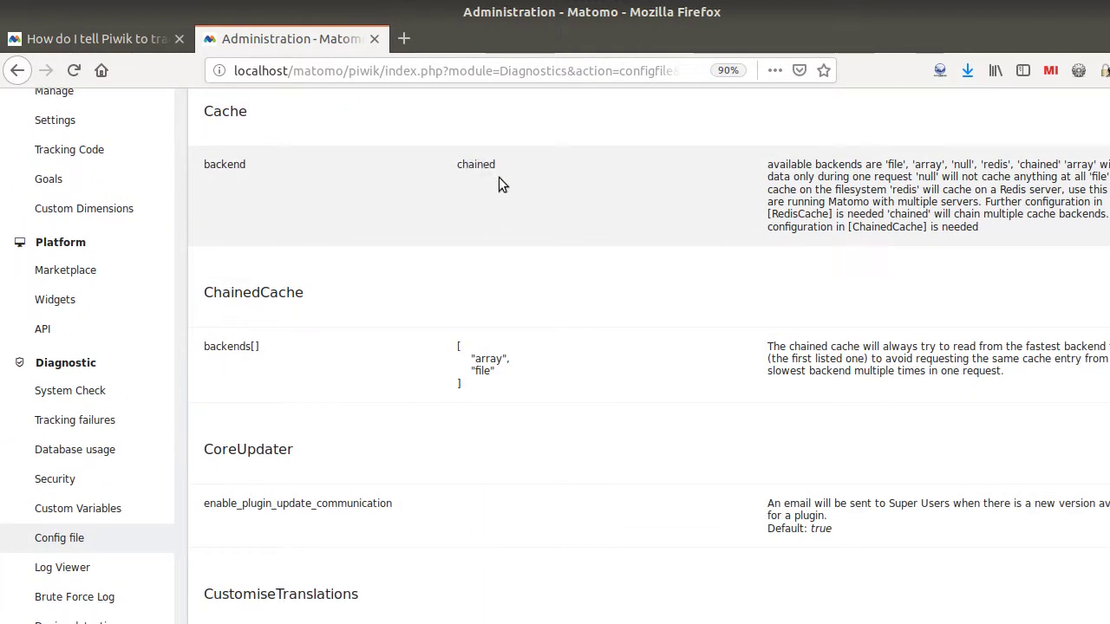
scroll(486, 206, "down", 10)
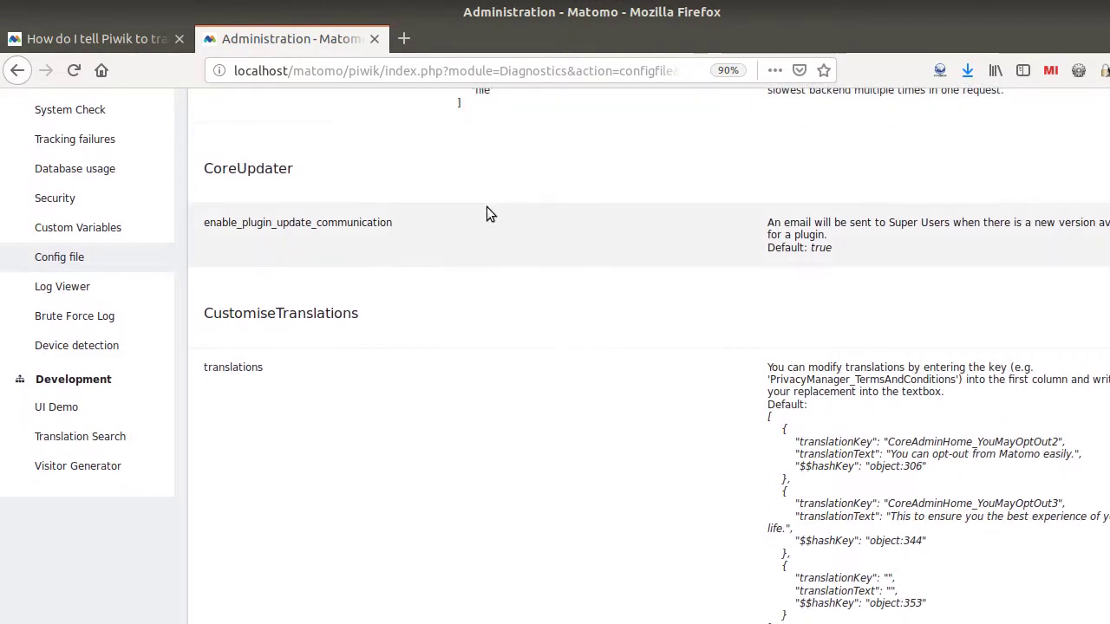
scroll(494, 287, "down", 5)
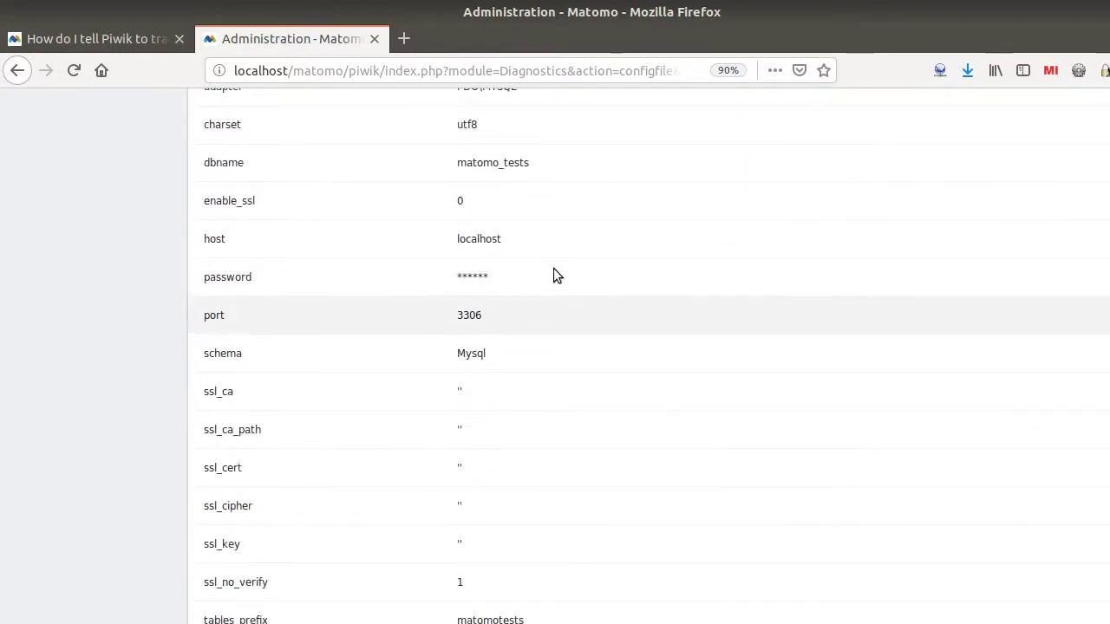
scroll(521, 174, "down", 6)
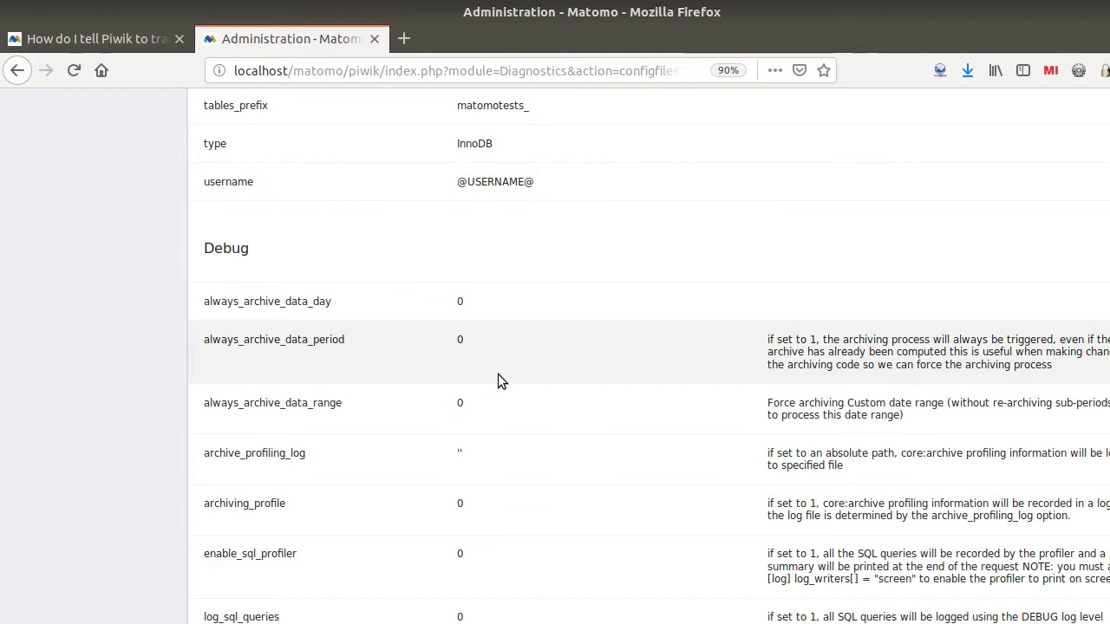
scroll(498, 374, "up", 4)
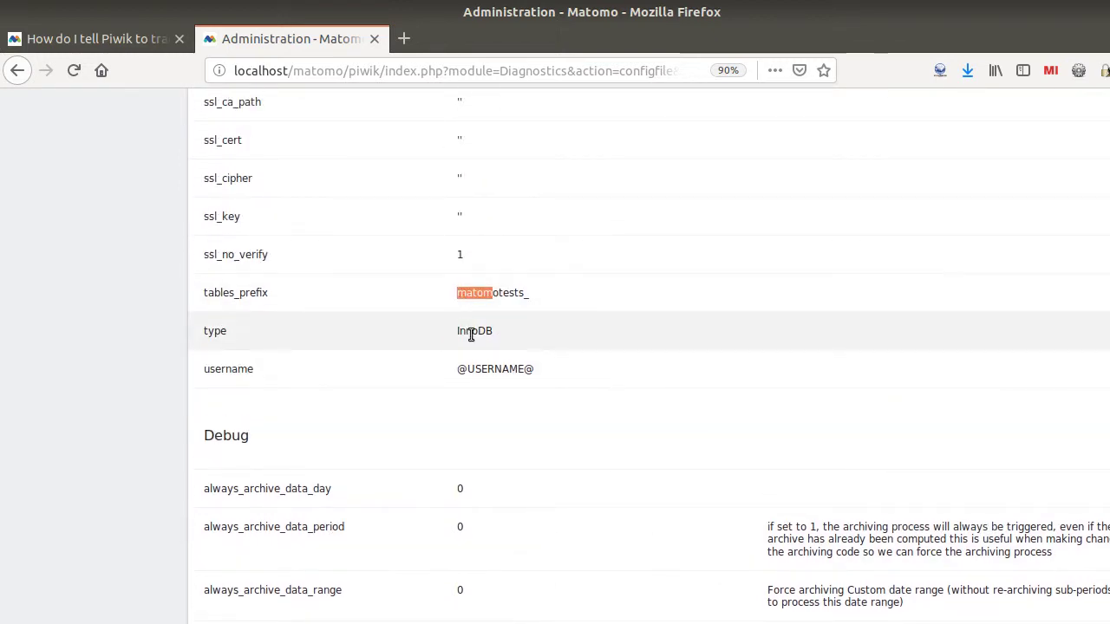
scroll(474, 334, "up", 12)
scroll(539, 260, "up", 8)
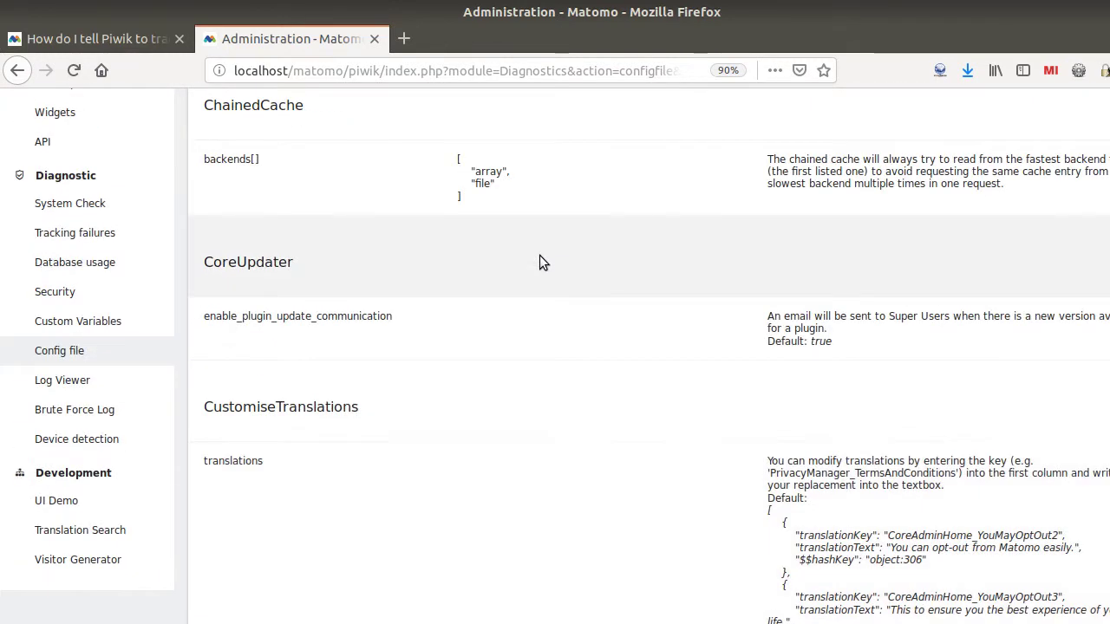
scroll(488, 217, "down", 1)
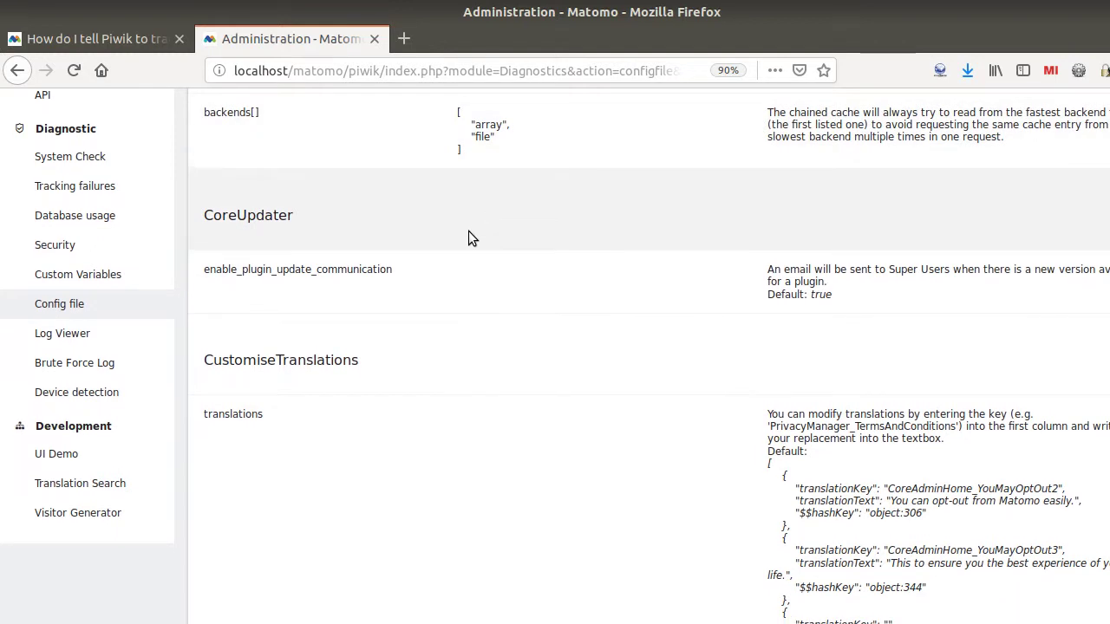
scroll(468, 232, "up", 6)
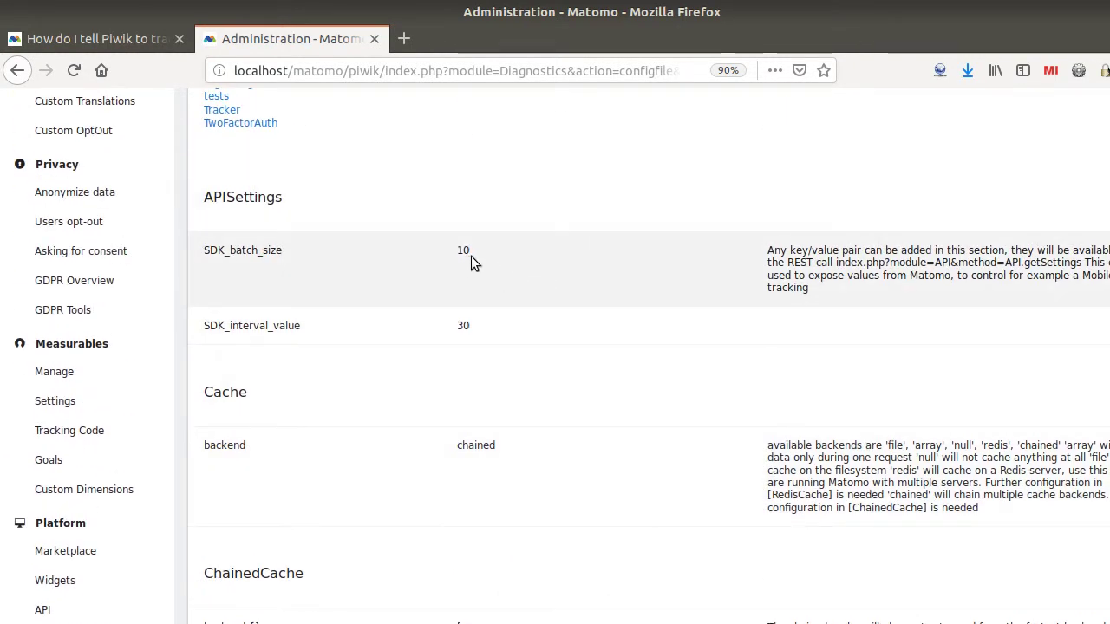
scroll(468, 260, "up", 10)
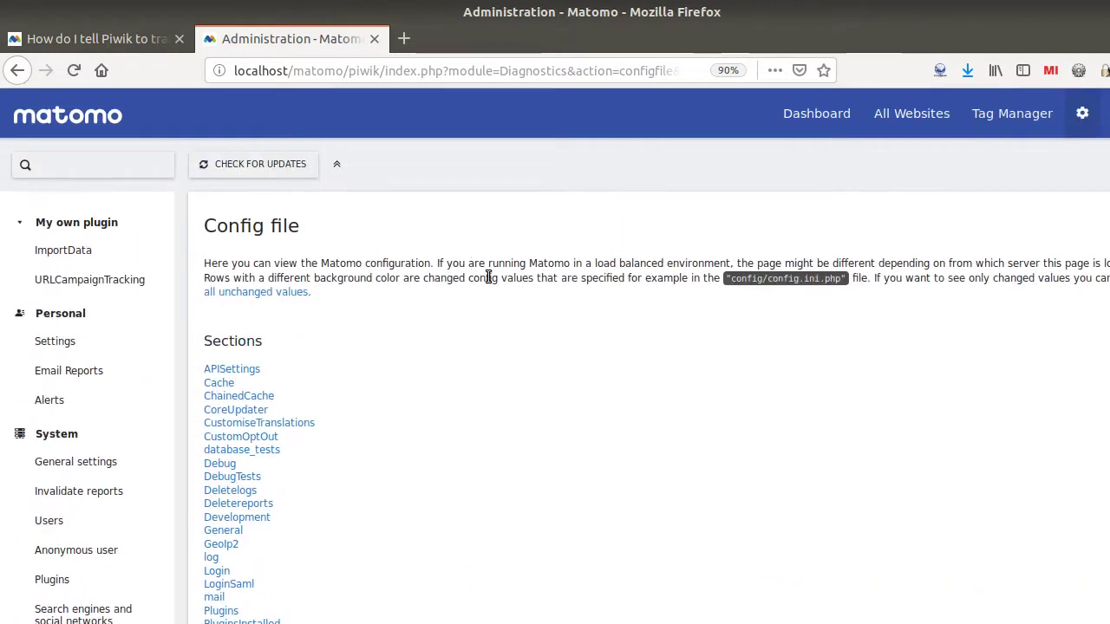
- Read the Config file description pointing to config/config.ini.php, then bring the Terminal forward
left_click_drag(205, 266, 836, 278)
left_click(577, 283)
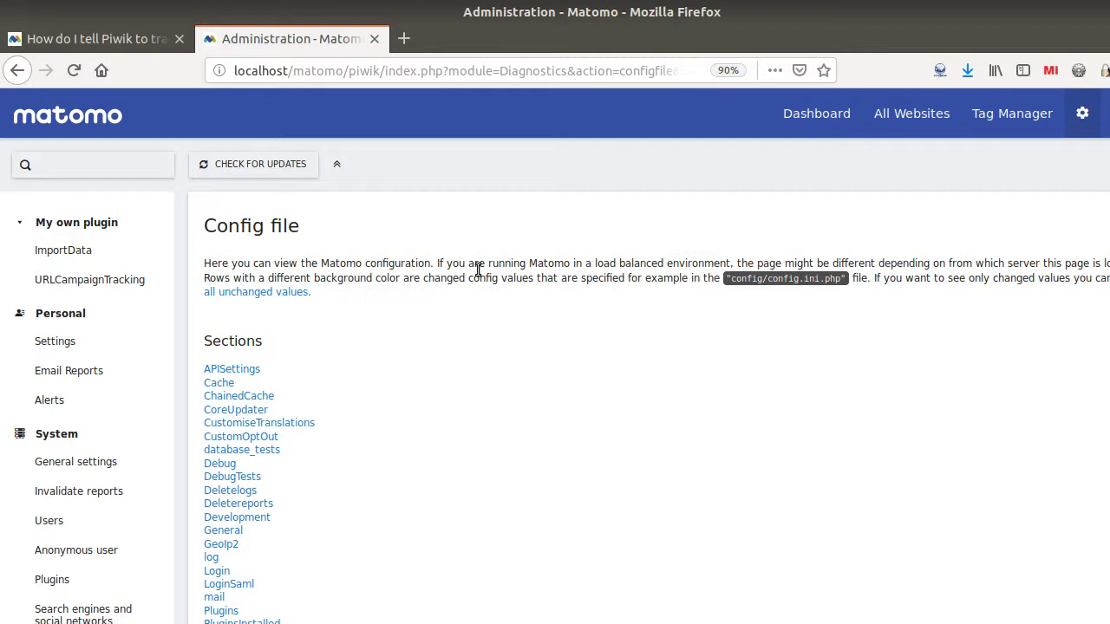
left_click_drag(435, 263, 1026, 263)
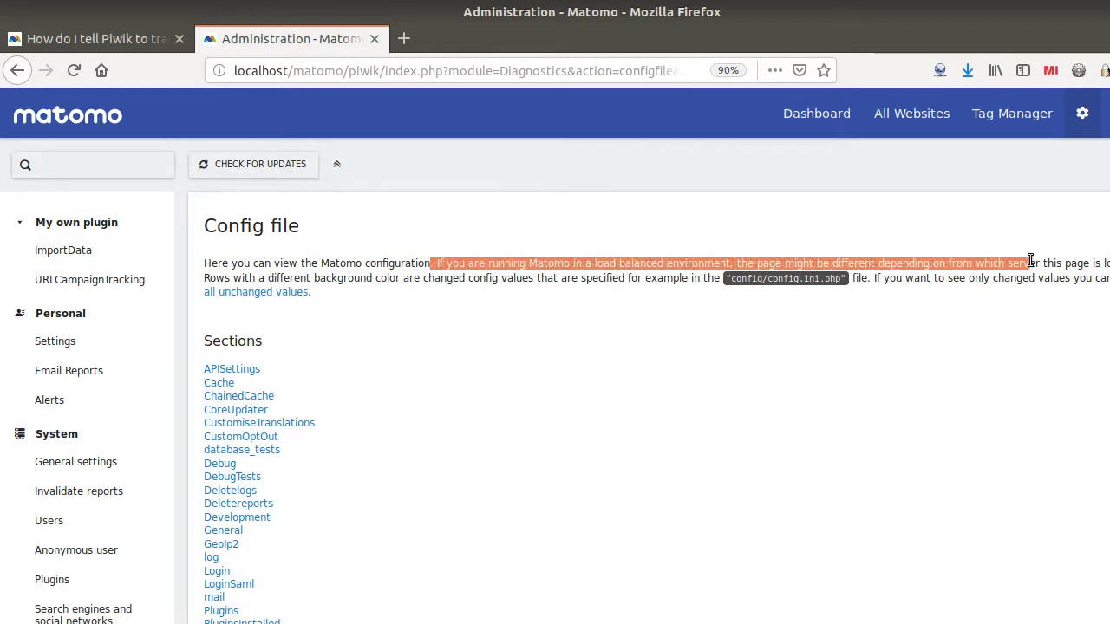
left_click(684, 281)
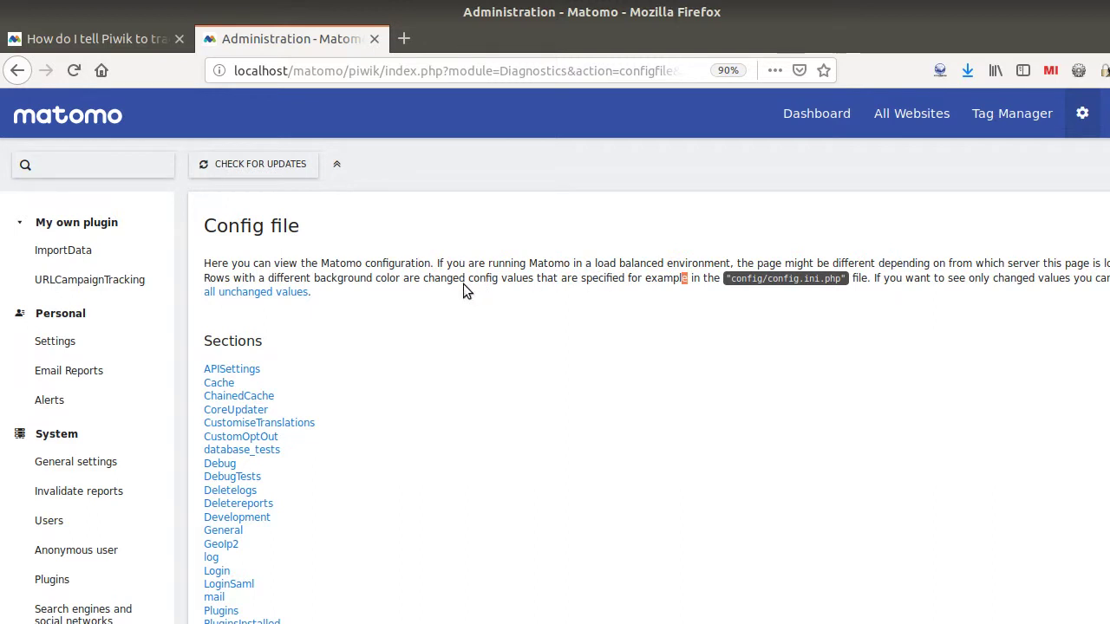
left_click_drag(437, 274, 542, 281)
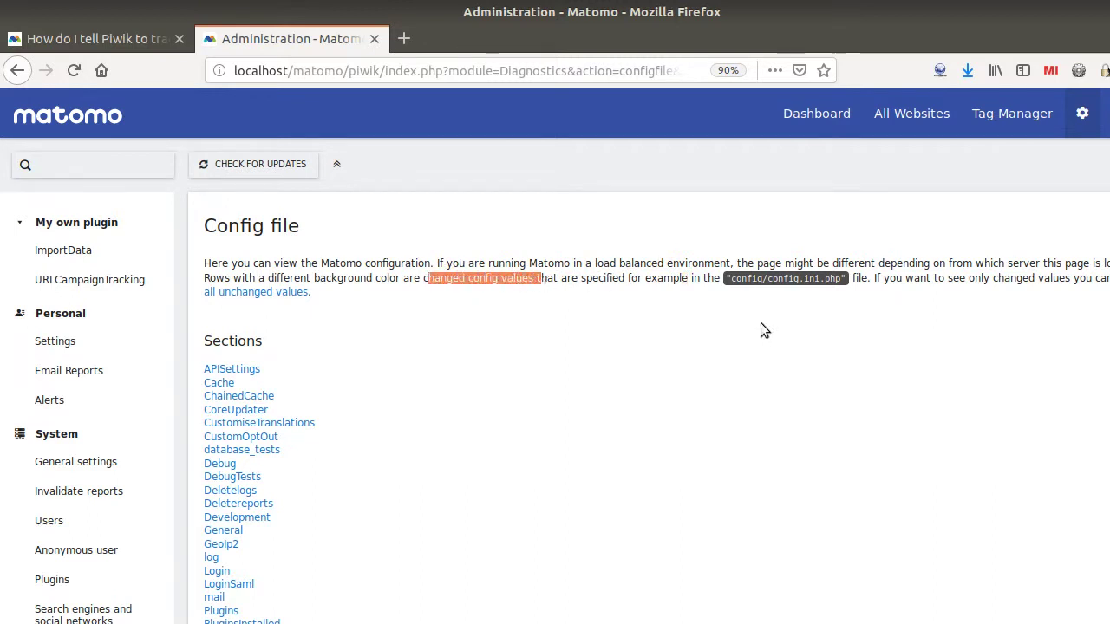
left_click(730, 285)
left_click_drag(730, 284, 846, 280)
left_click(521, 297)
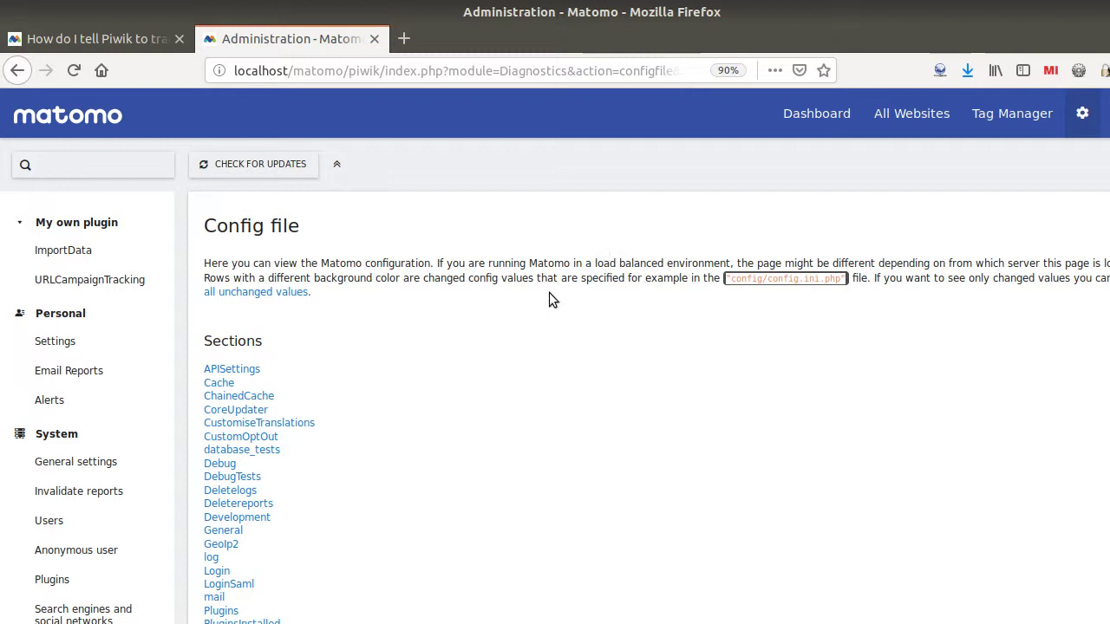
left_click(730, 296)
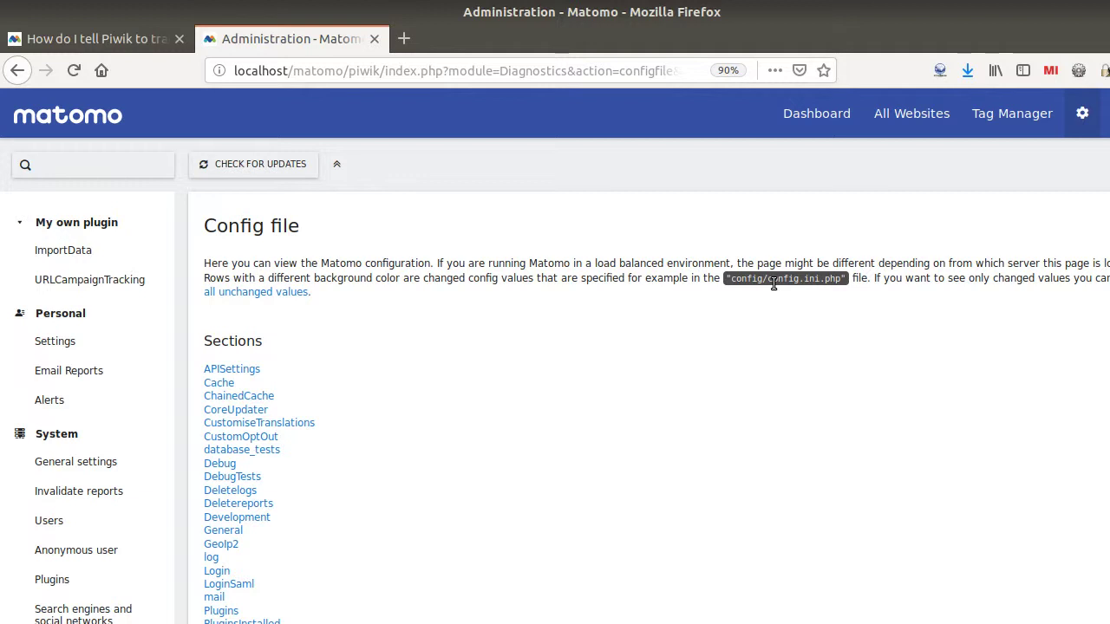
key("alt+Tab")
key("alt+Tab")
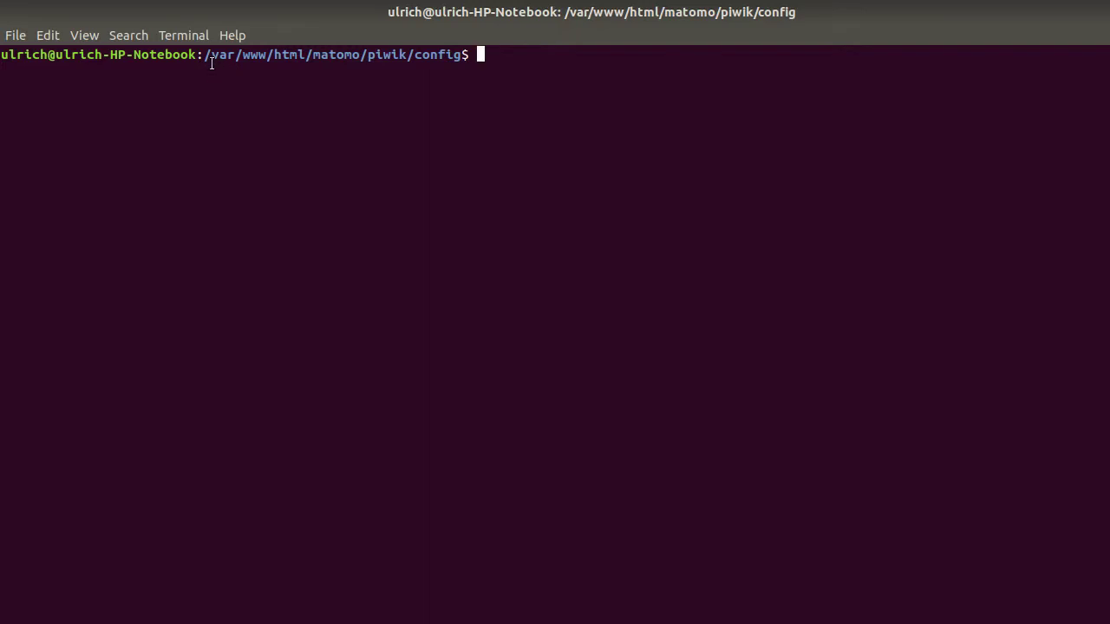
- List the config directory with ls and pick out config.ini.php in the listing
left_click_drag(211, 62, 486, 56)
left_click(461, 130)
type("ls")
key("Return")
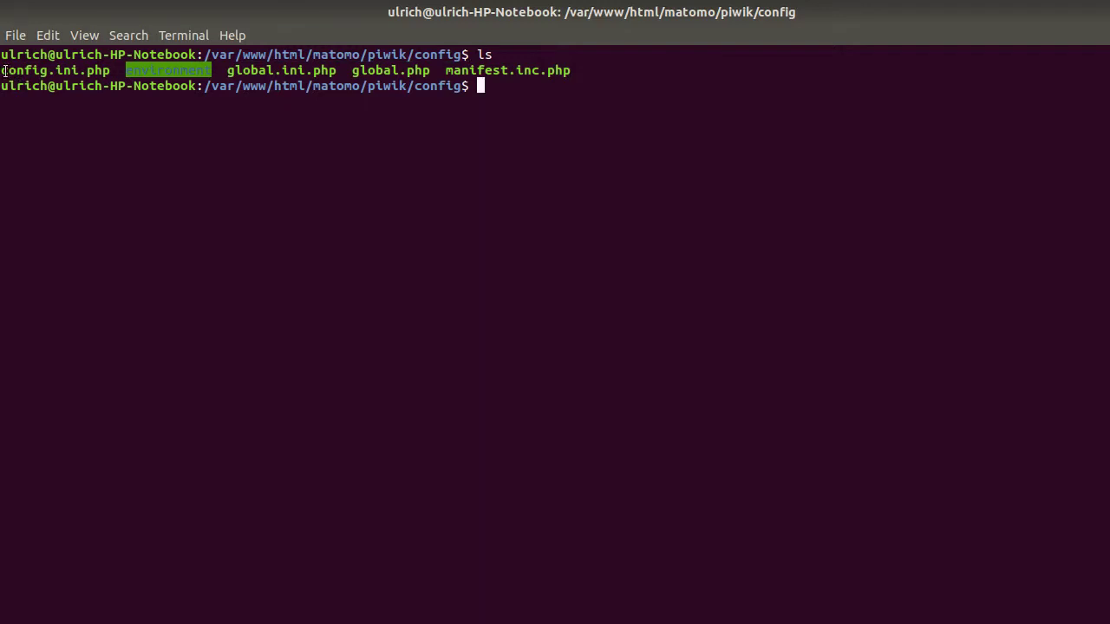
left_click_drag(4, 71, 103, 69)
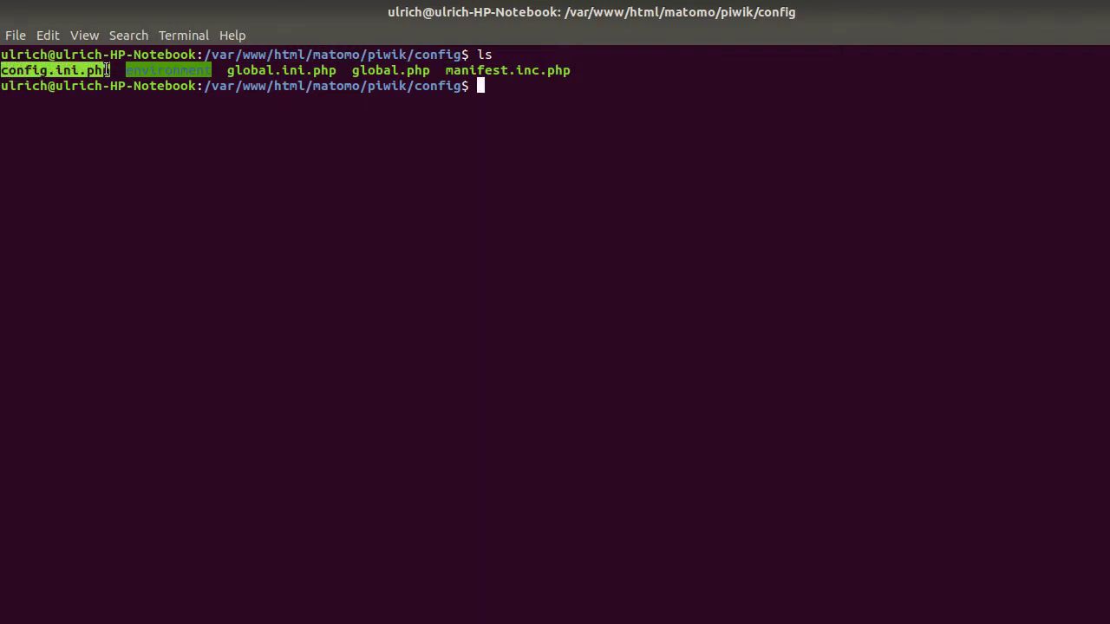
left_click(27, 136)
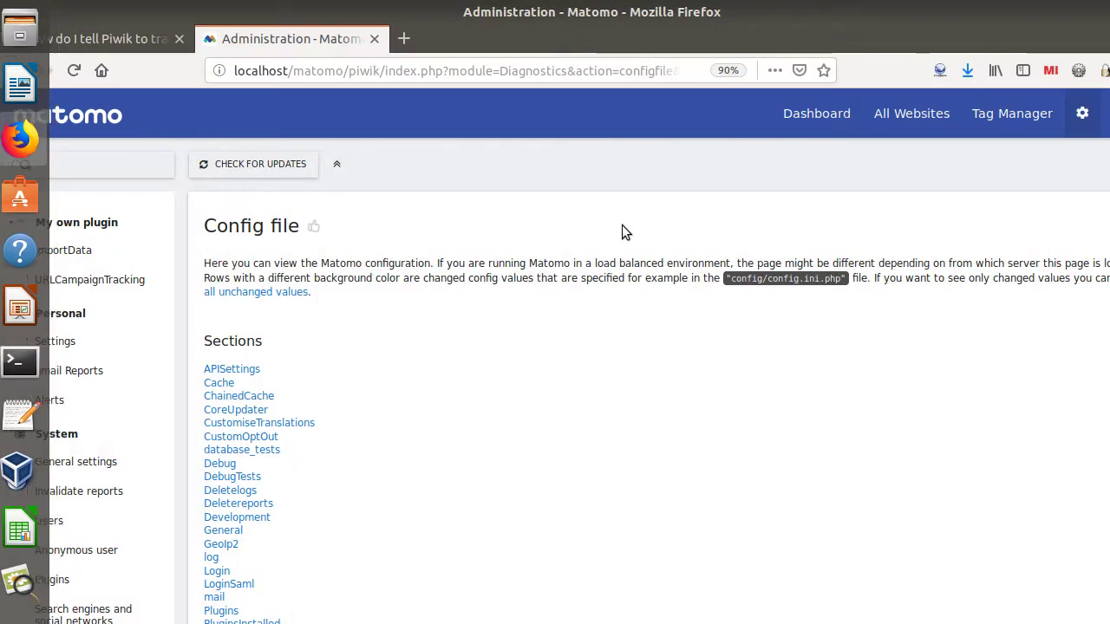
scroll(524, 336, "down", 15)
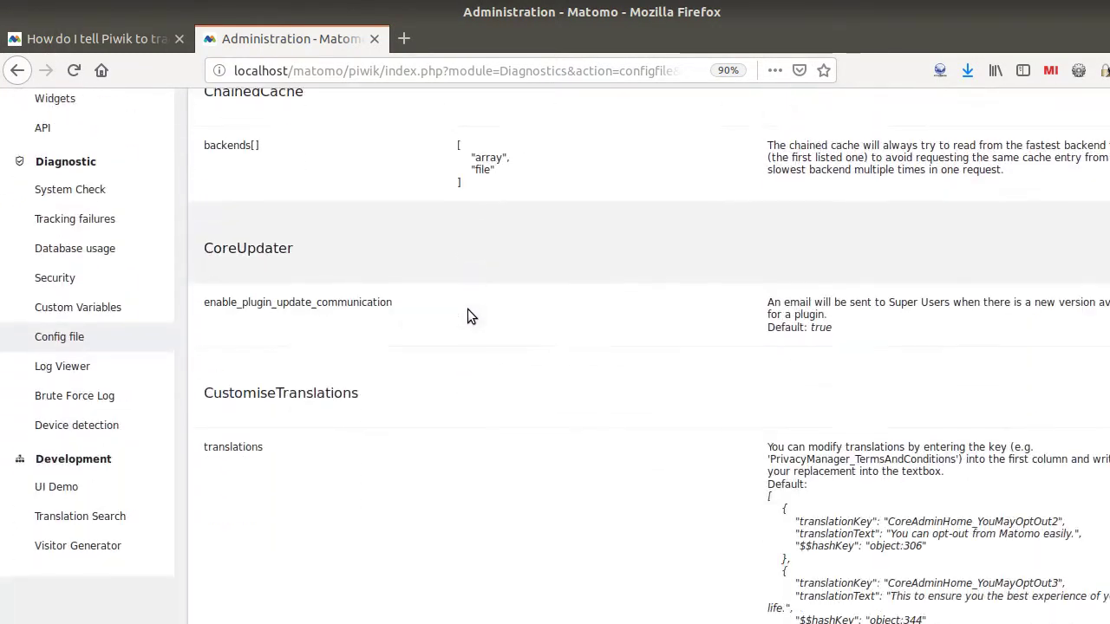
scroll(321, 221, "down", 1)
scroll(203, 216, "up", 2)
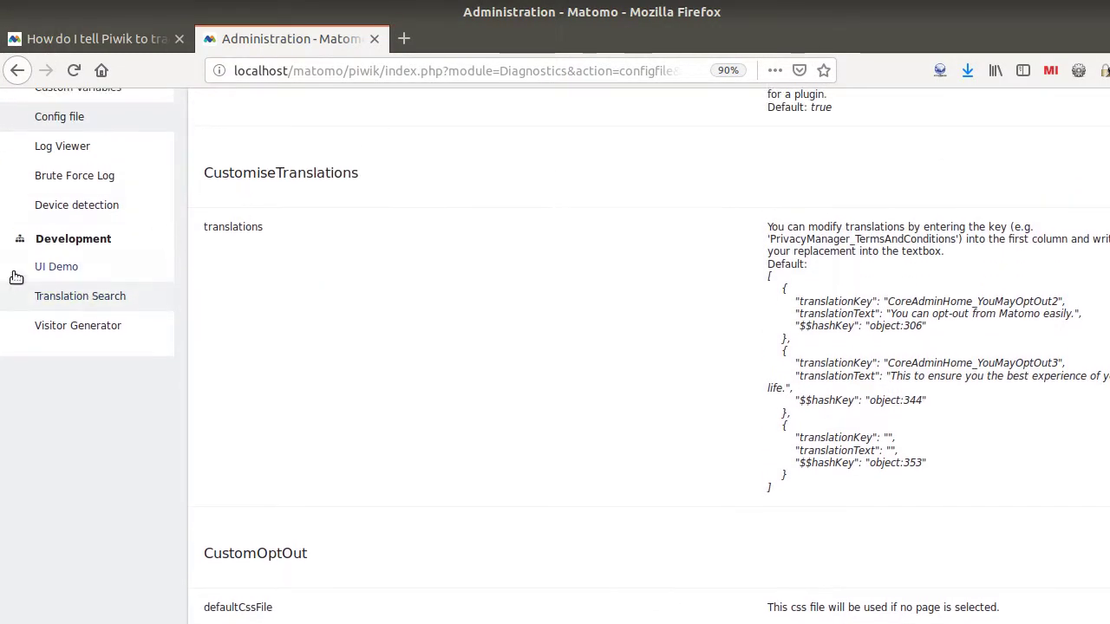
left_click_drag(114, 240, 39, 251)
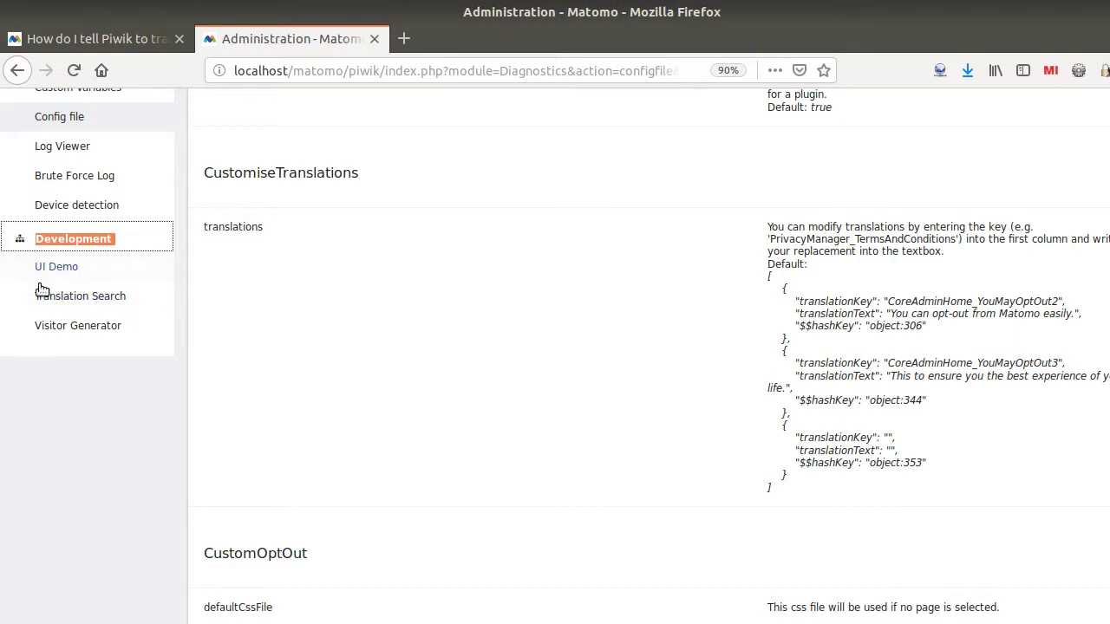
left_click(74, 240)
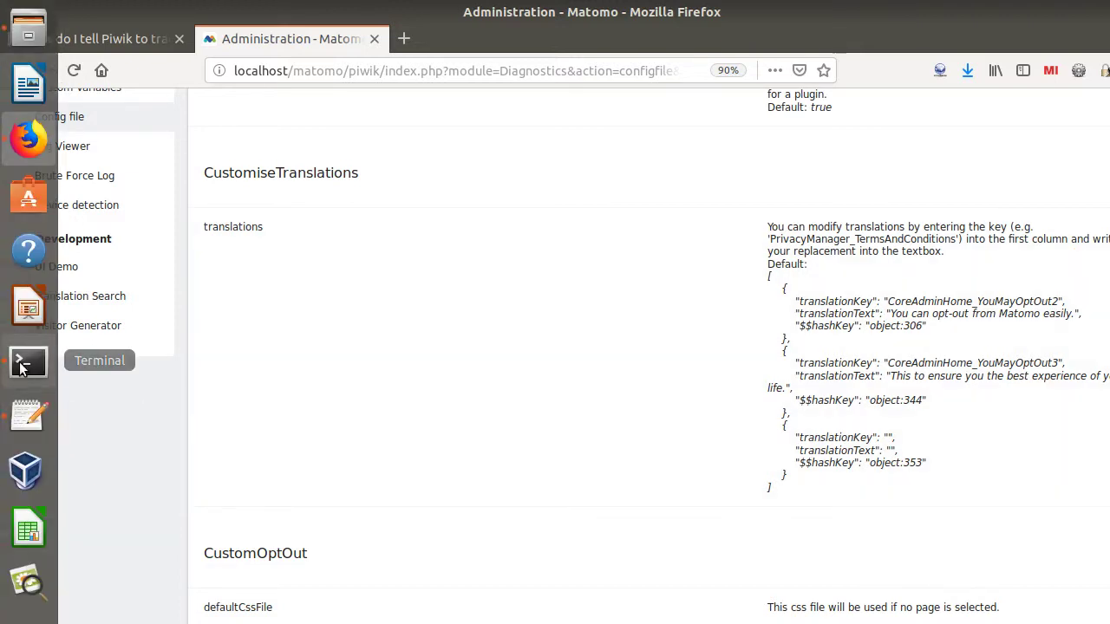
left_click(26, 359)
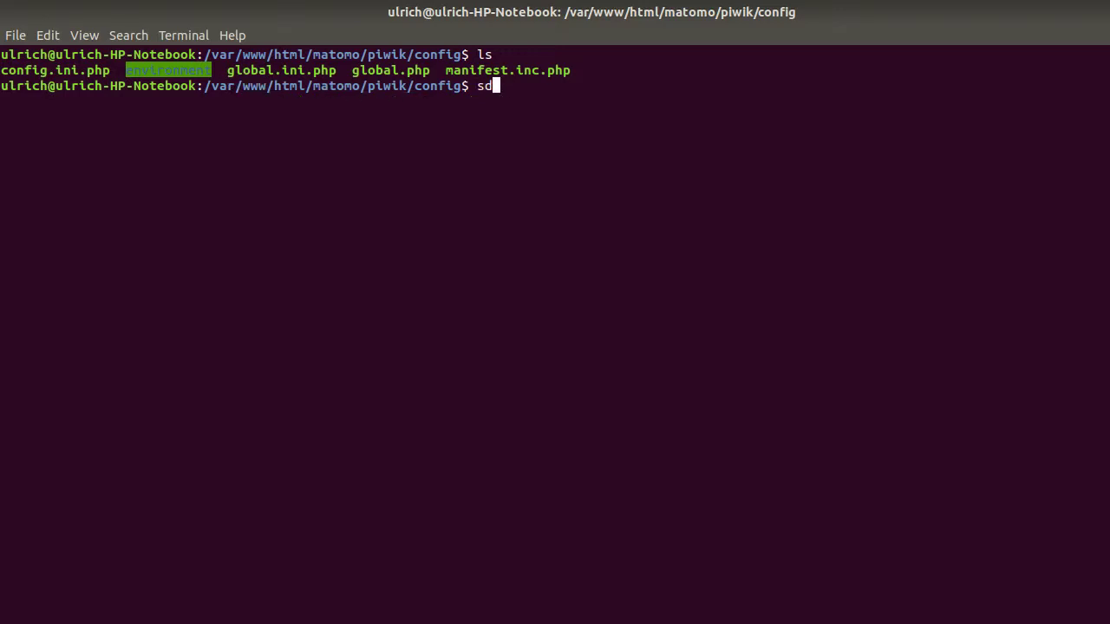
- Open config.ini.php in nano with sudo, entering the administrator password
key("BackSpace")
type("sudo nano con")
key("Tab")
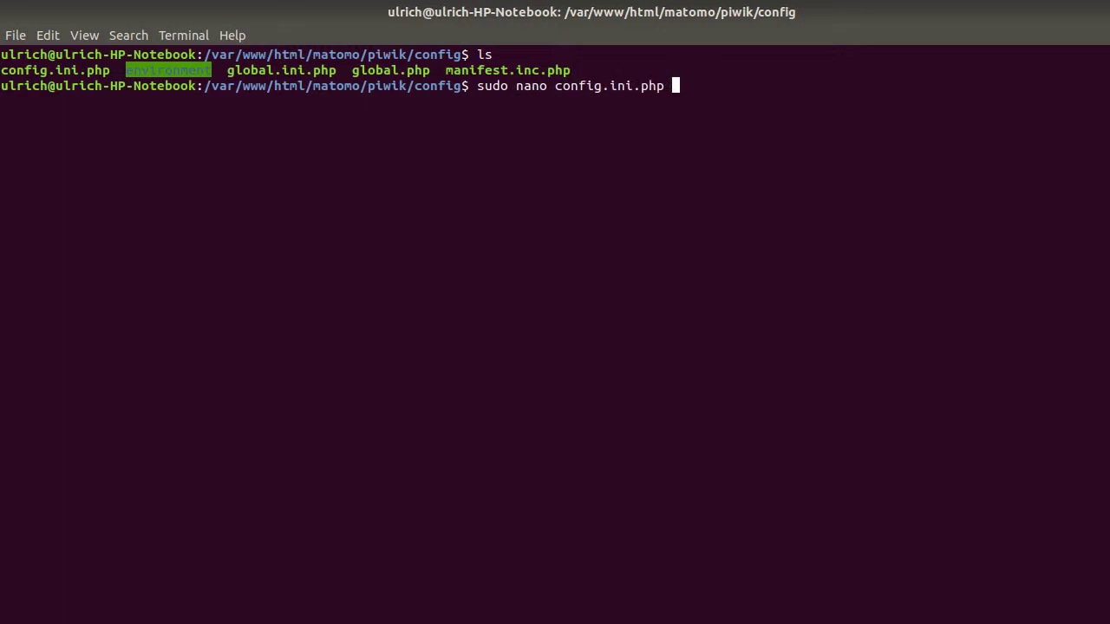
key("Return")
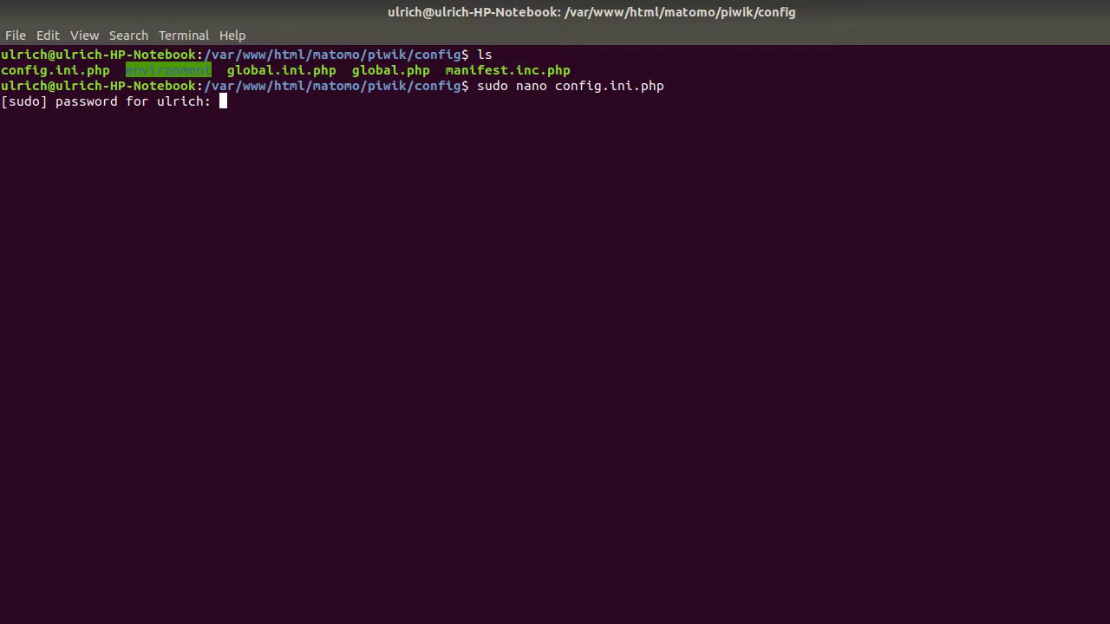
key("Return")
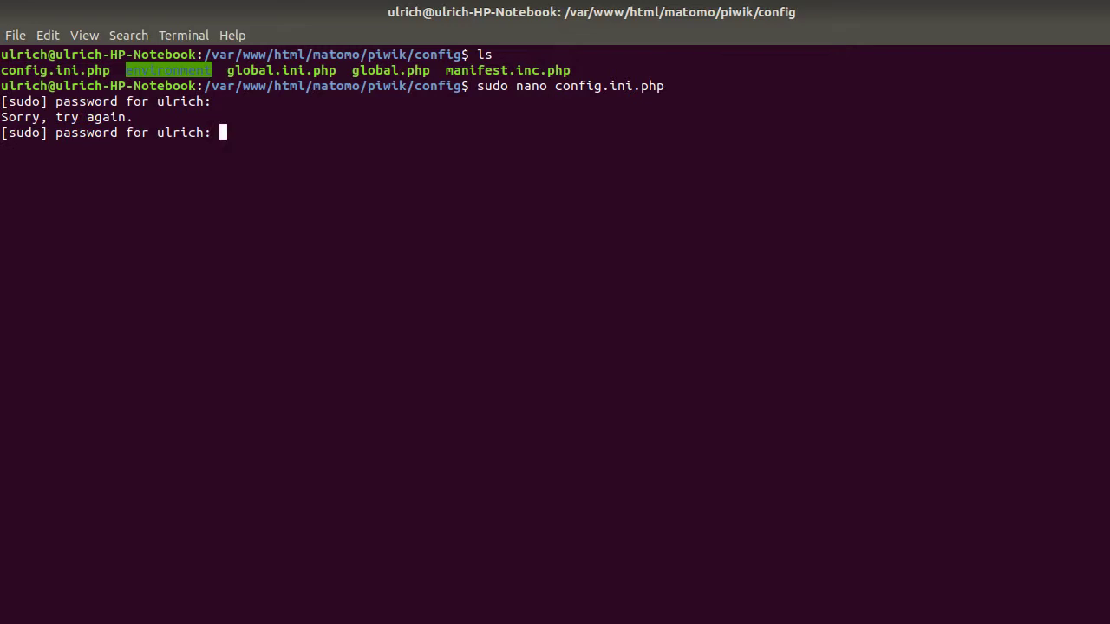
key("Return")
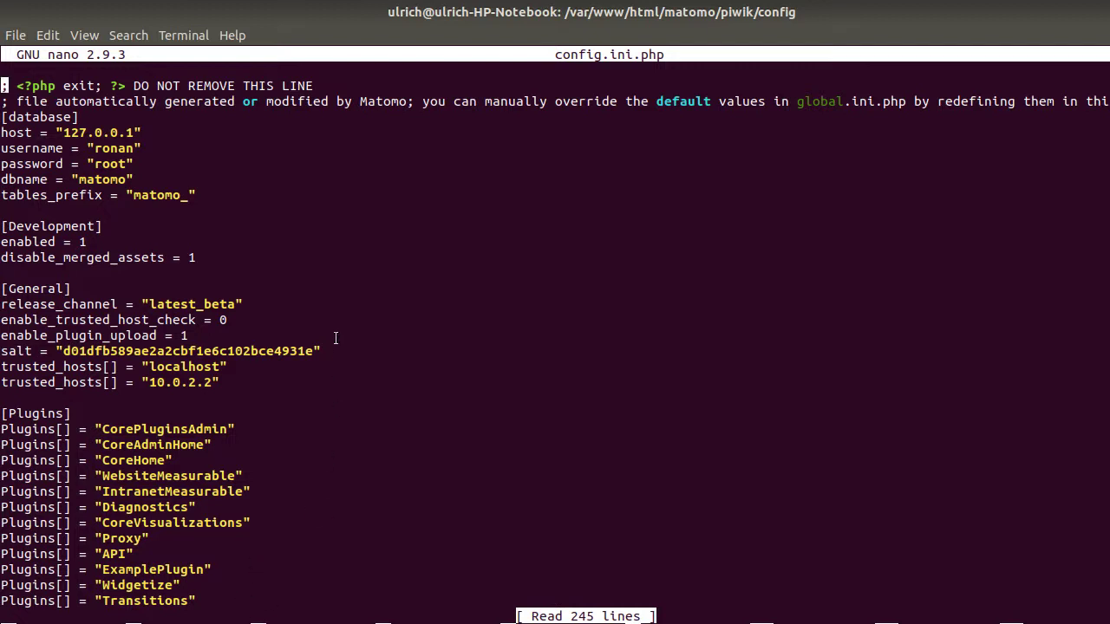
- Search for 'development' and change the [Development] enabled value from 1 to 0
key("ctrl+w")
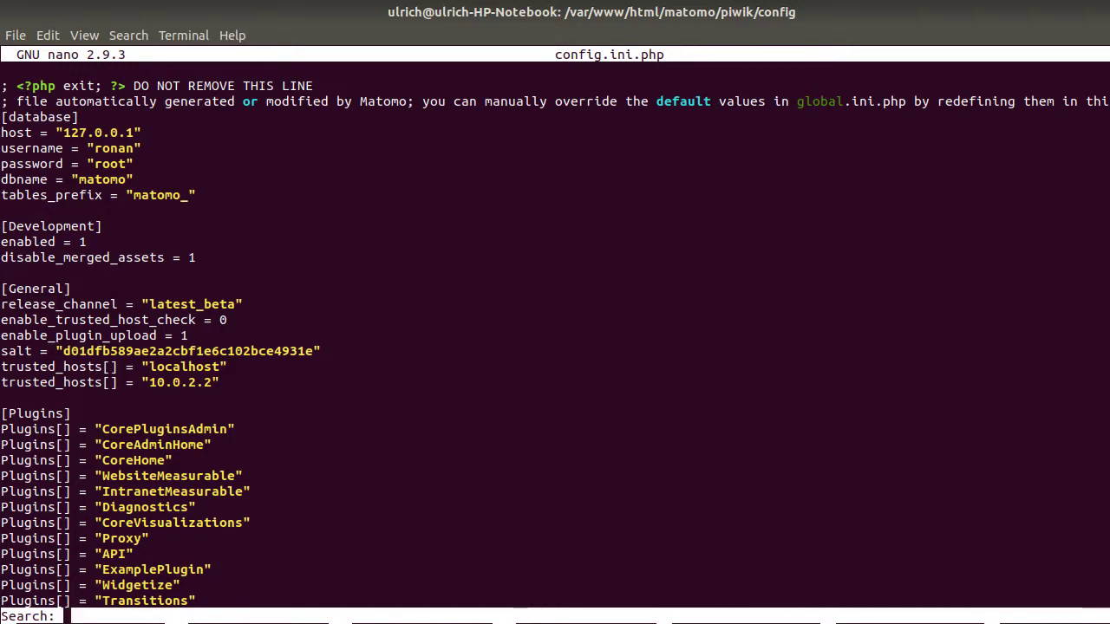
type("development")
key("Return")
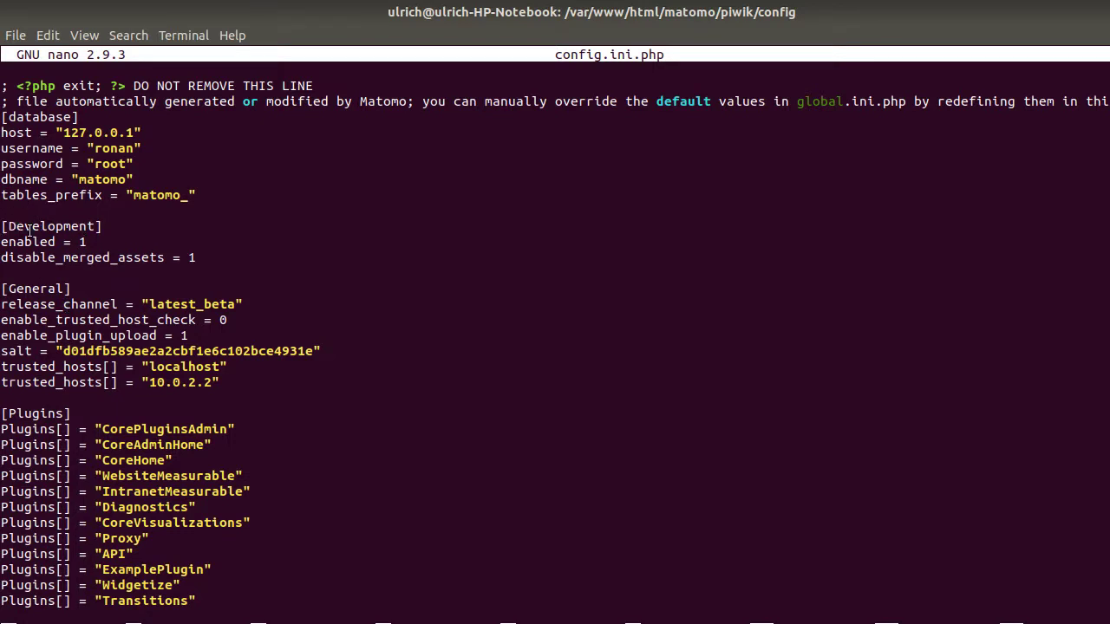
key("Down")
key("Right")
key("Right")
key("Right")
key("Right")
key("Right")
key("Right")
key("Right")
key("Right")
key("Right")
type("0")
- Save config.ini.php under the same name and exit nano
key("ctrl+o")
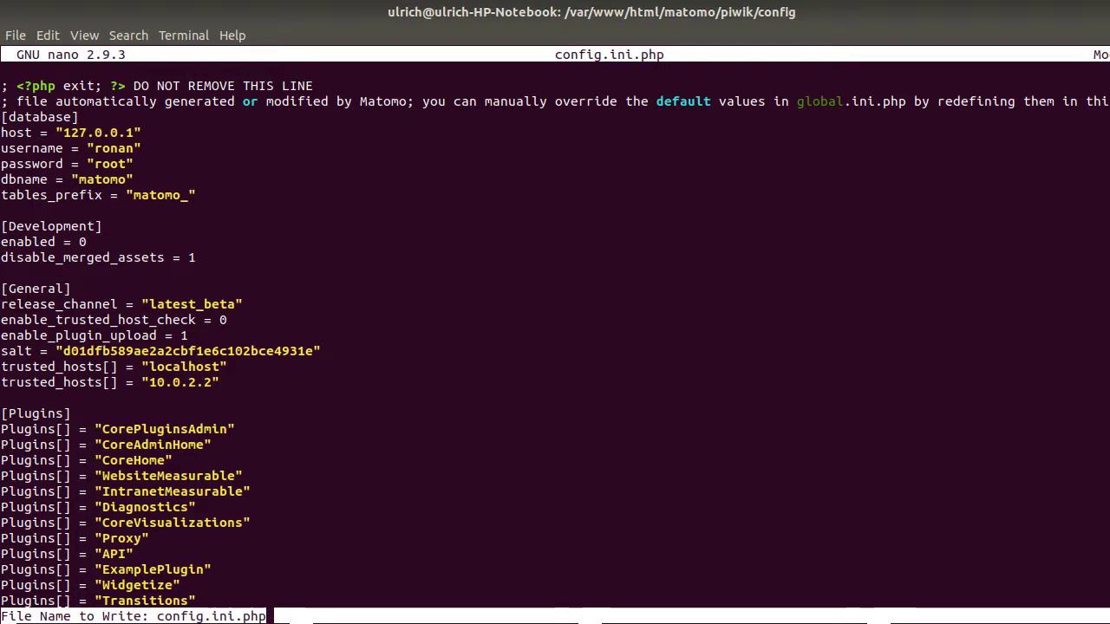
key("Return")
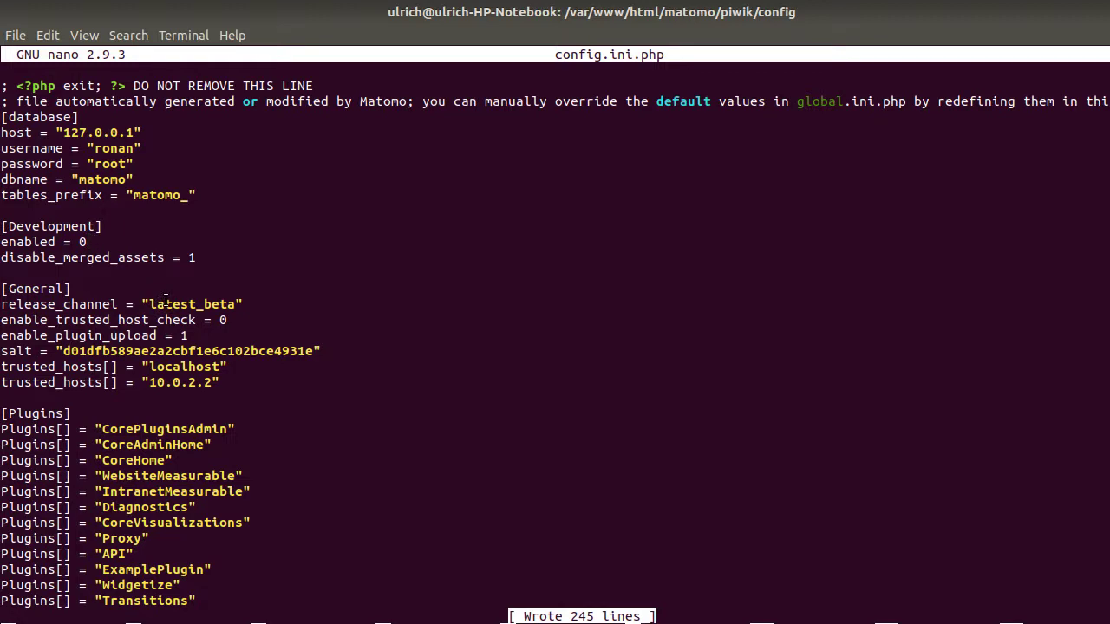
key("ctrl+x")
- Reload the Matomo Config file page and confirm the sidebar no longer shows Development
mouse_move(27, 169)
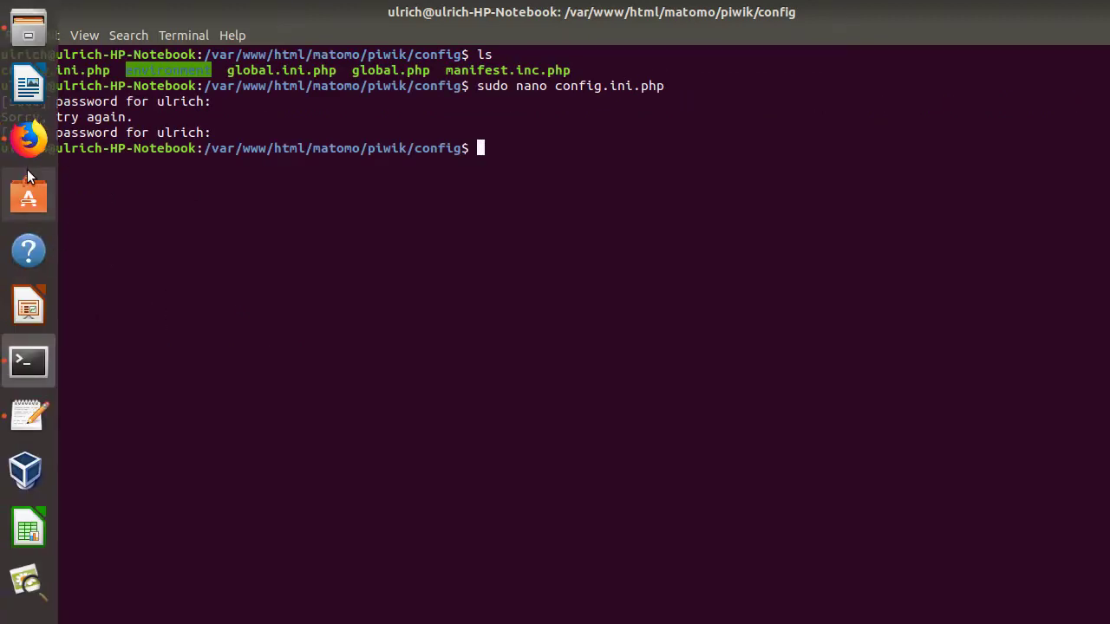
left_click(24, 147)
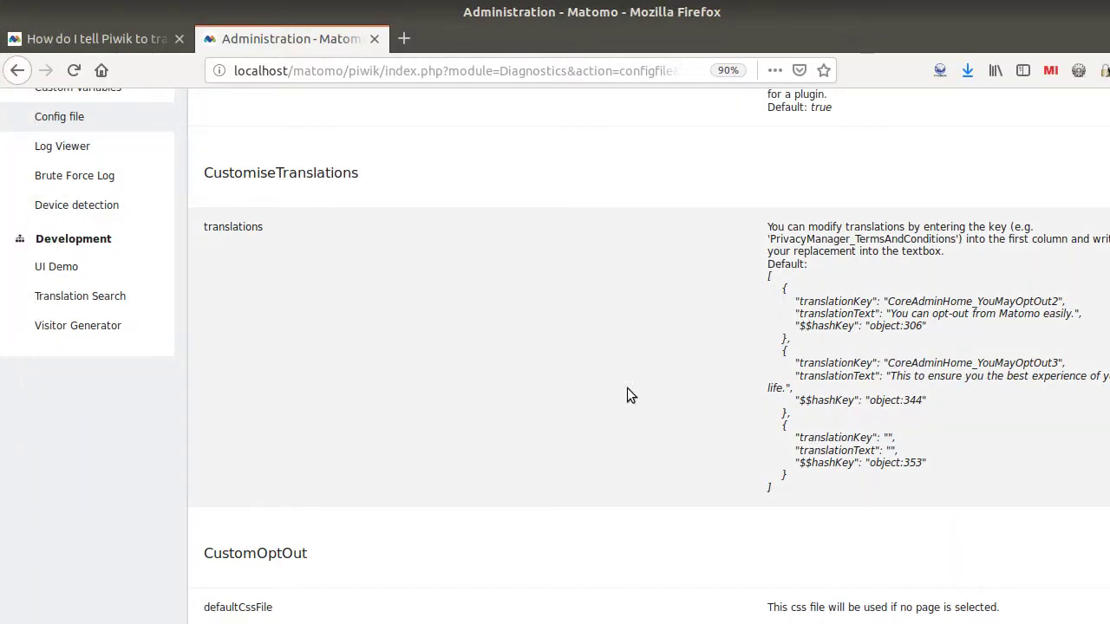
scroll(606, 388, "up", 3)
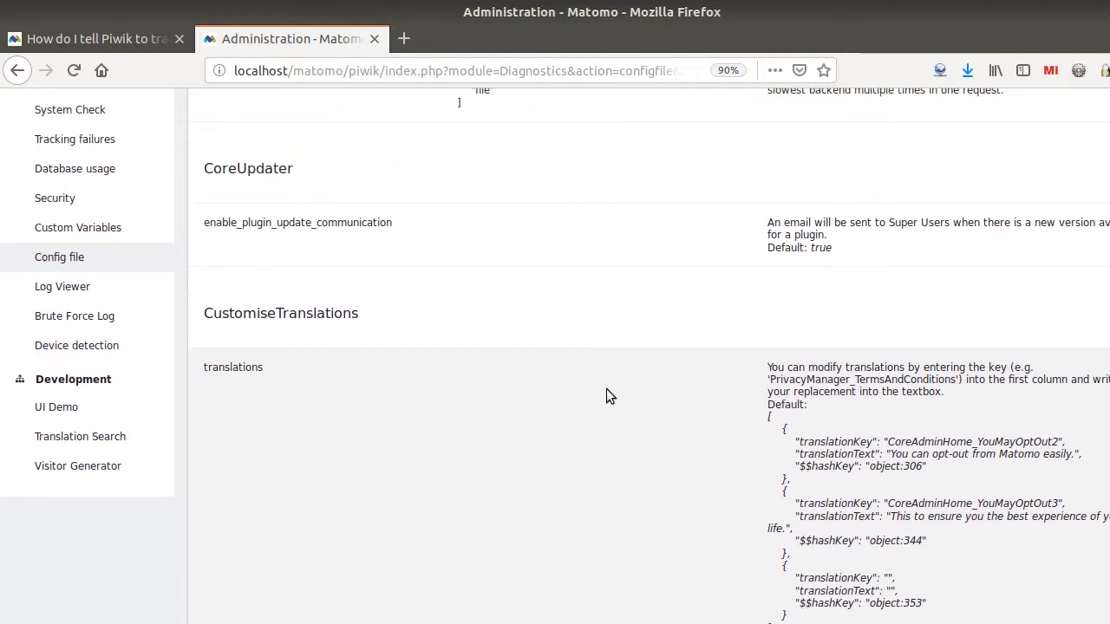
key("F5")
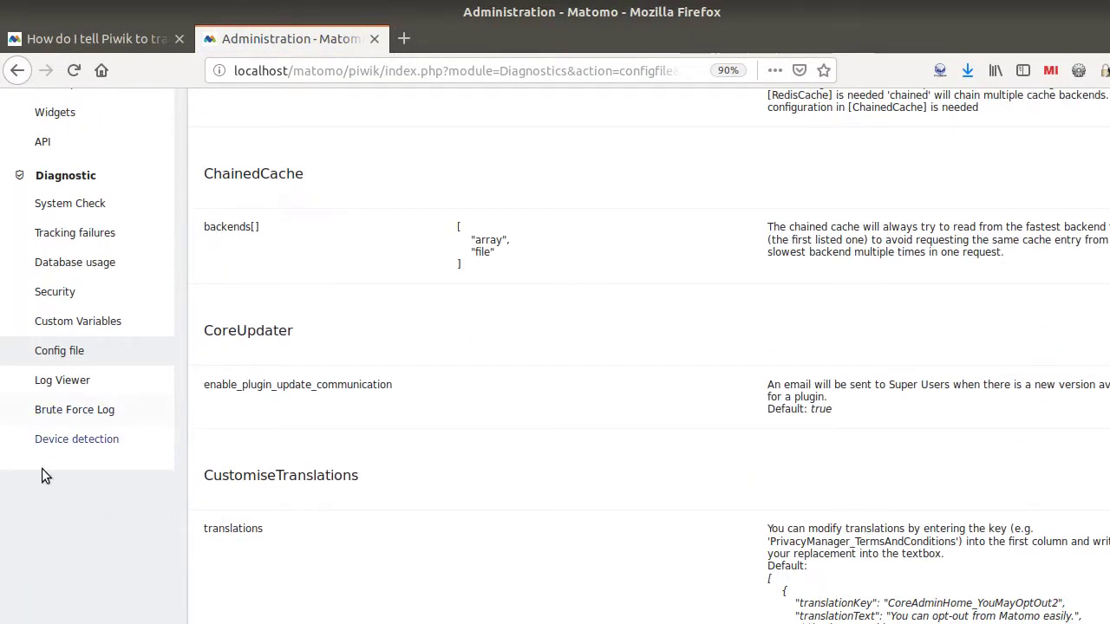
scroll(72, 512, "up", 1)
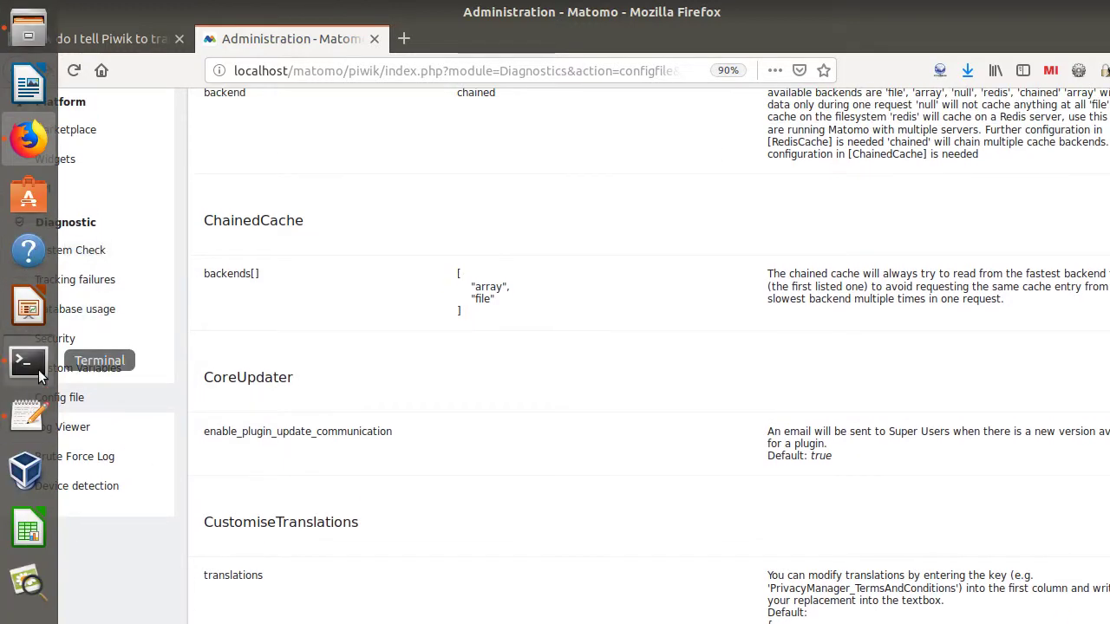
- Reopen config.ini.php in nano and change [Development] enabled from 0 back to 1
left_click(29, 361)
key("Up")
key("Return")
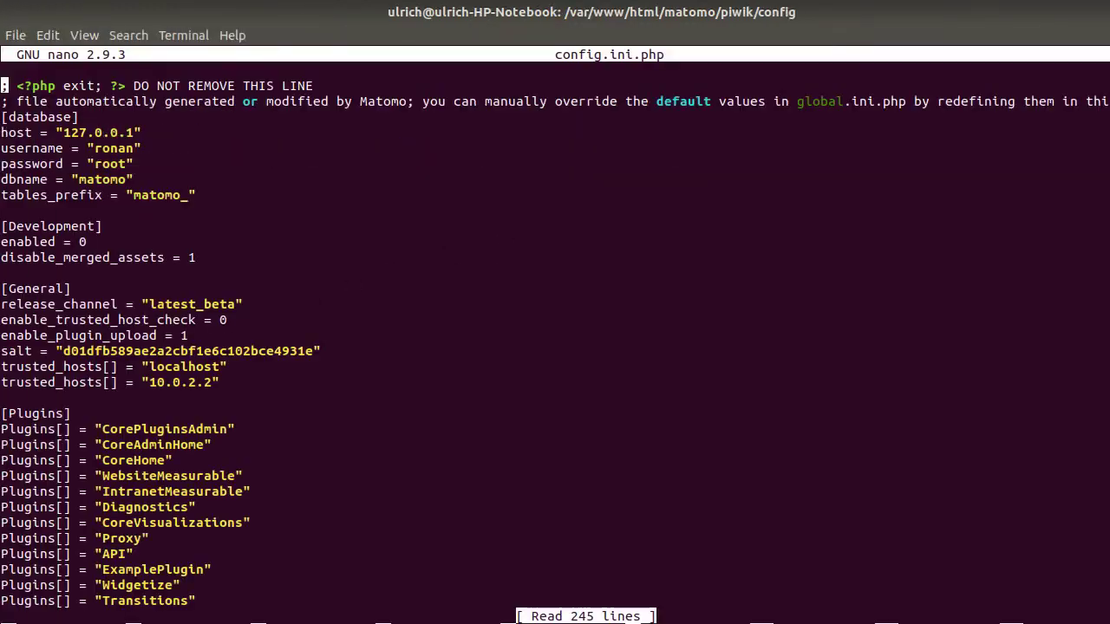
key("Down")
key("Down")
key("Down")
key("Down")
key("Down")
key("Down")
key("Down")
key("Down")
key("Down")
key("Down")
key("Right")
key("Right")
key("Right")
key("Right")
key("Right")
key("Right")
key("Right")
key("Right")
key("Right")
key("Right")
key("Delete")
type("1")
- Save config.ini.php, look over the file, and exit nano
key("ctrl+o")
key("Return")
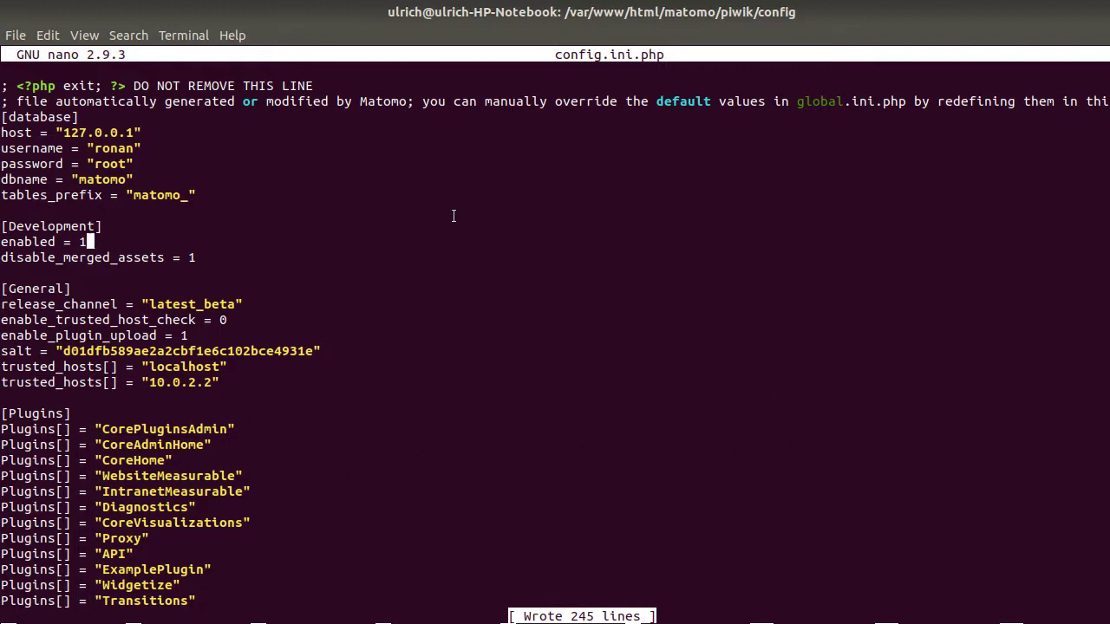
scroll(471, 351, "down", 20)
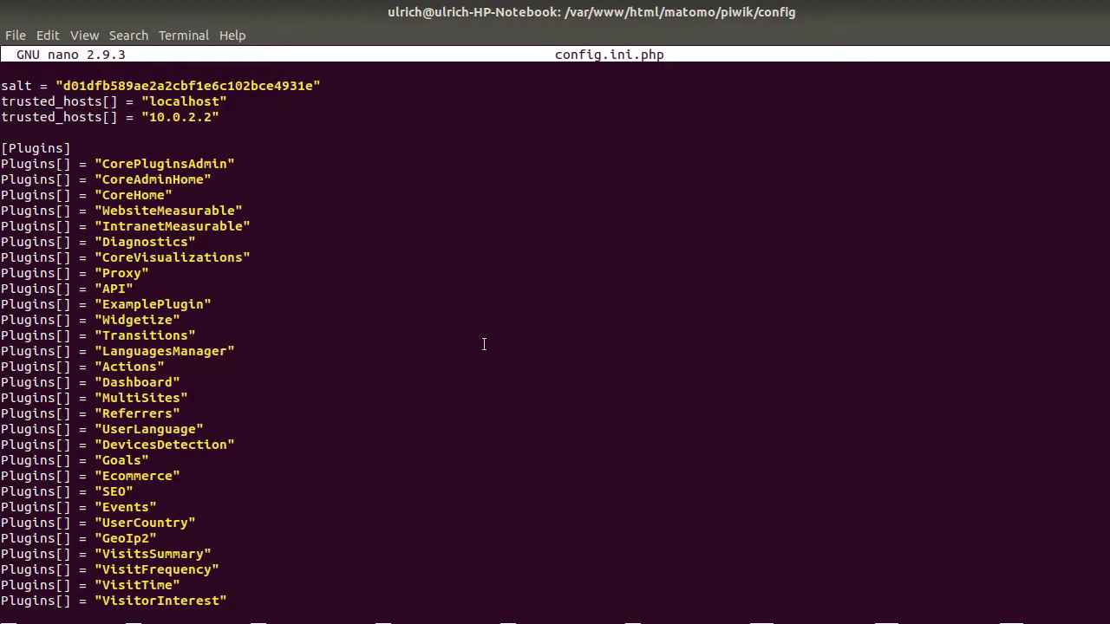
scroll(503, 324, "down", 20)
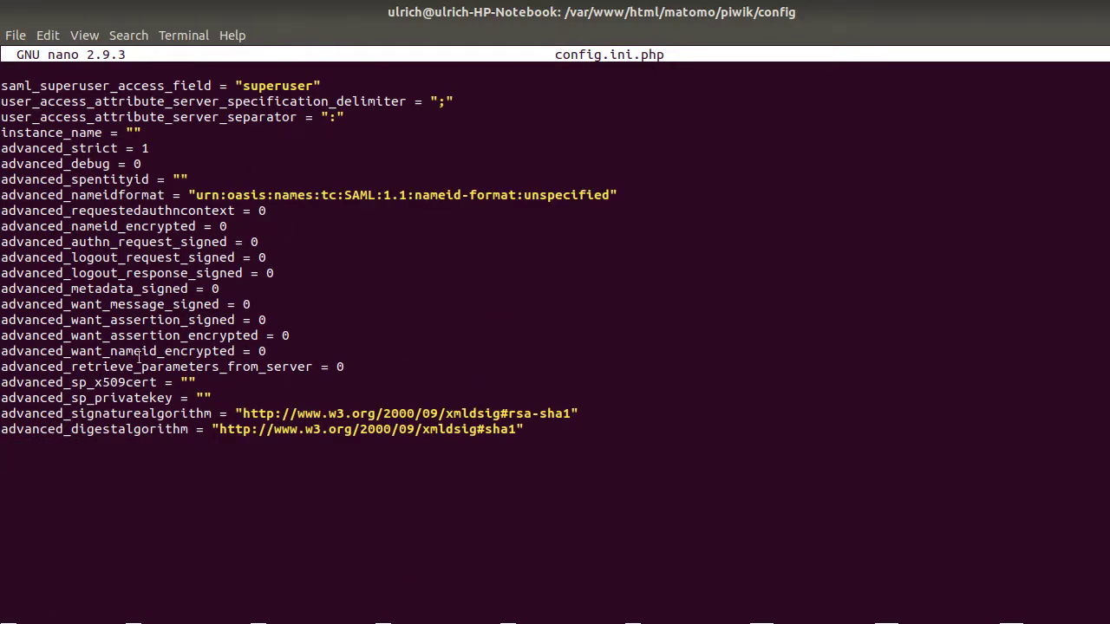
scroll(198, 189, "up", 6)
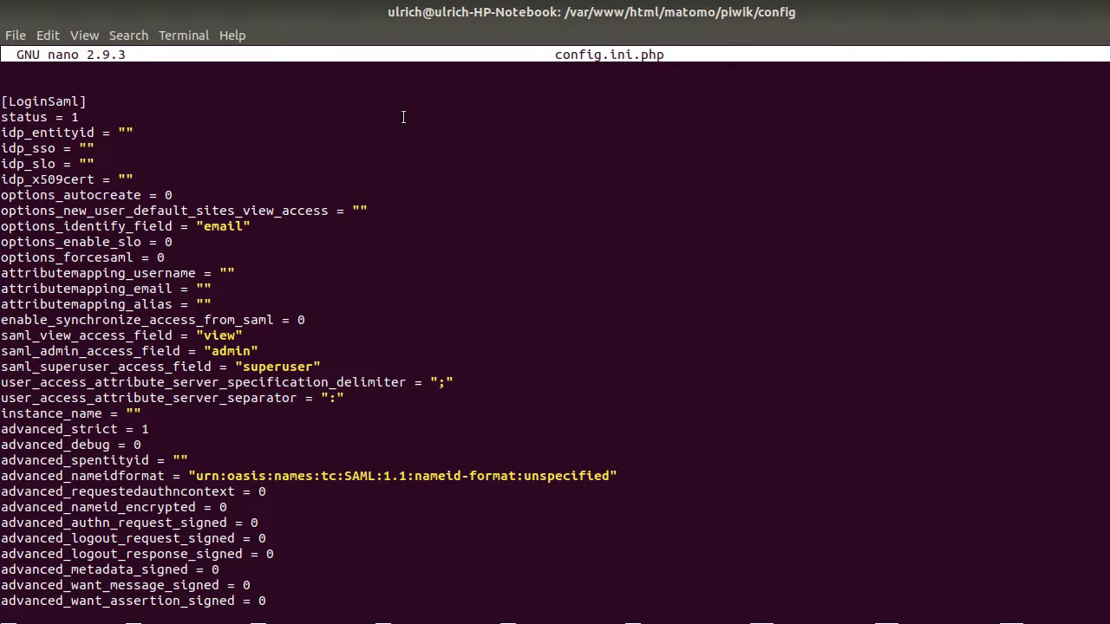
key("ctrl+x")
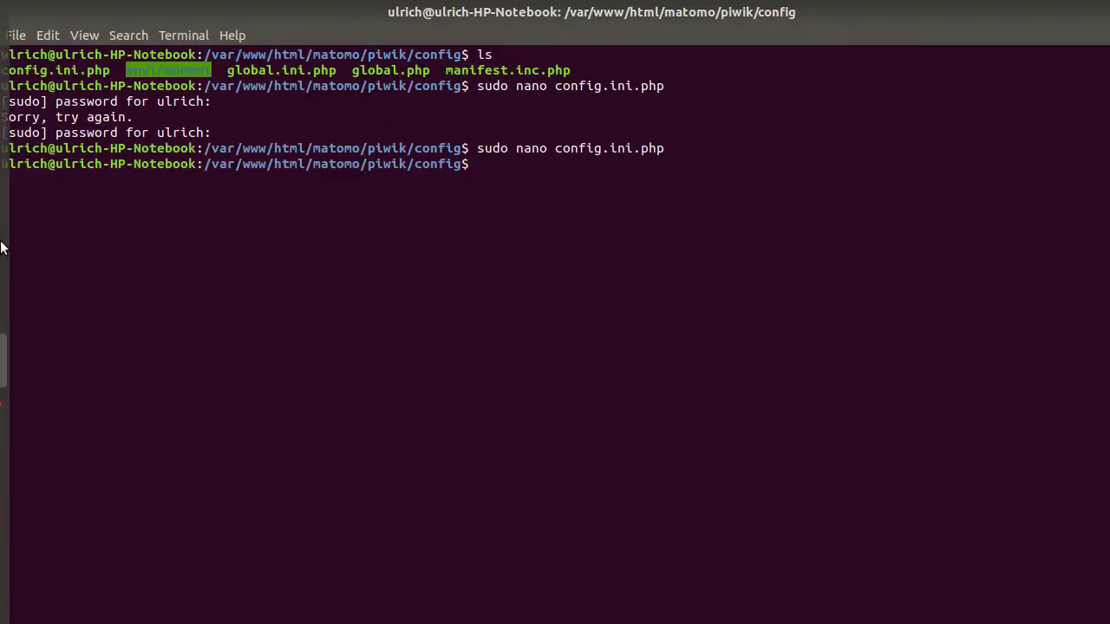
- Reload the Matomo page and check the sidebar shows Development with UI Demo, Translation Search, Visitor Generator
left_click(27, 139)
key("F5")
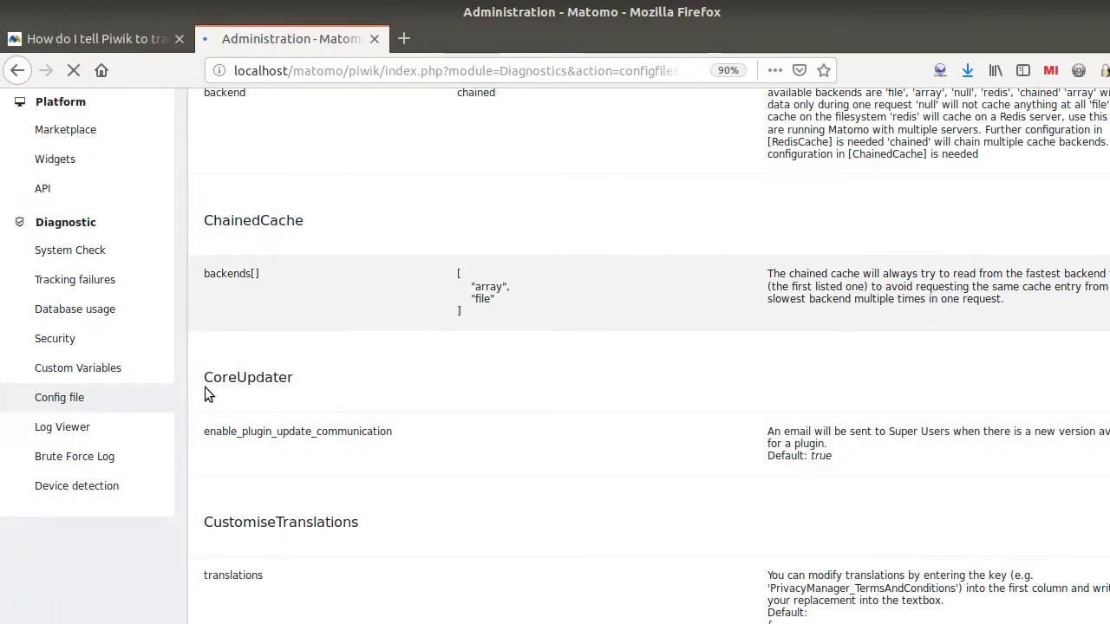
scroll(124, 528, "down", 3)
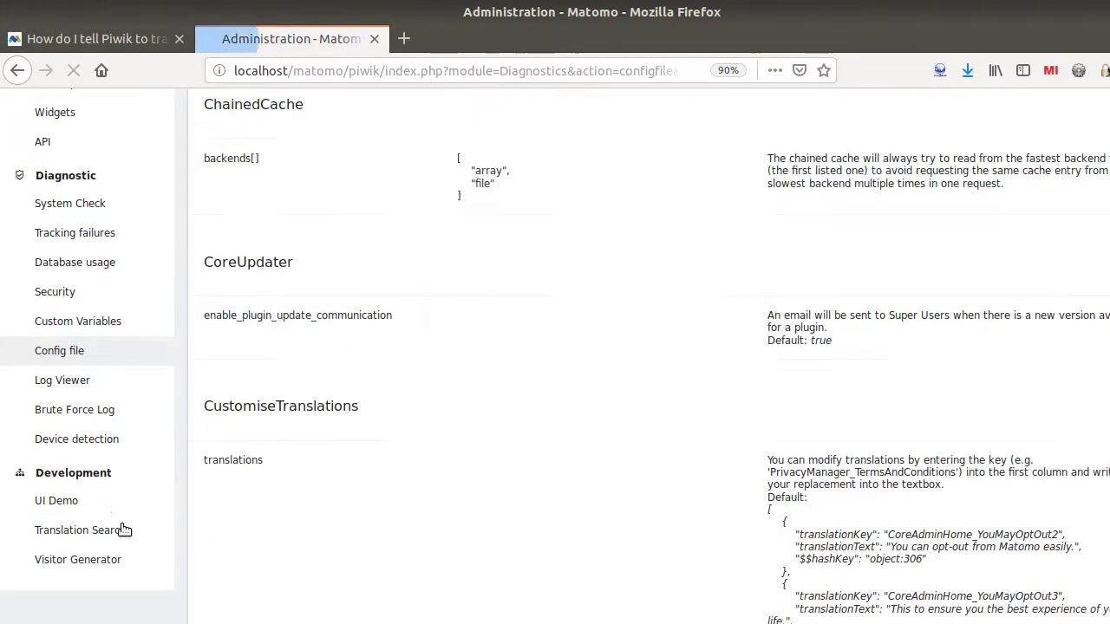